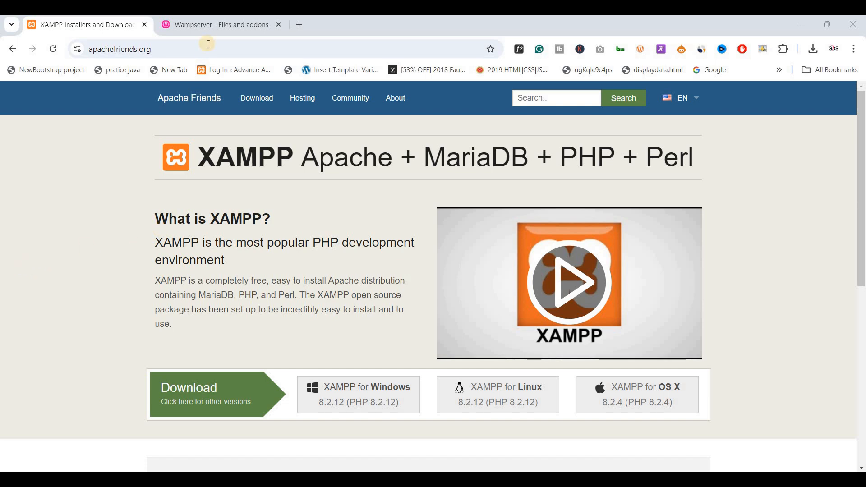
- Compare the Wampserver page with the XAMPP site, scrolling through the XAMPP page
{"action": "left_click", "coordinate": [207, 26]}
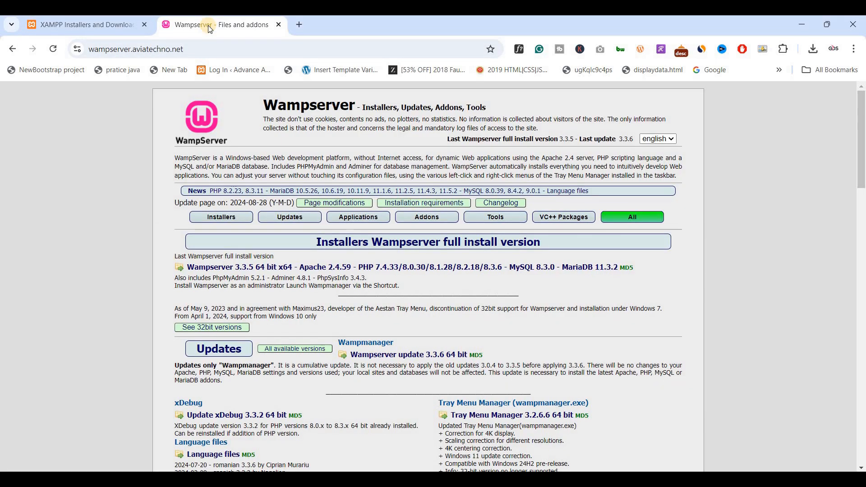
{"action": "left_click", "coordinate": [118, 30]}
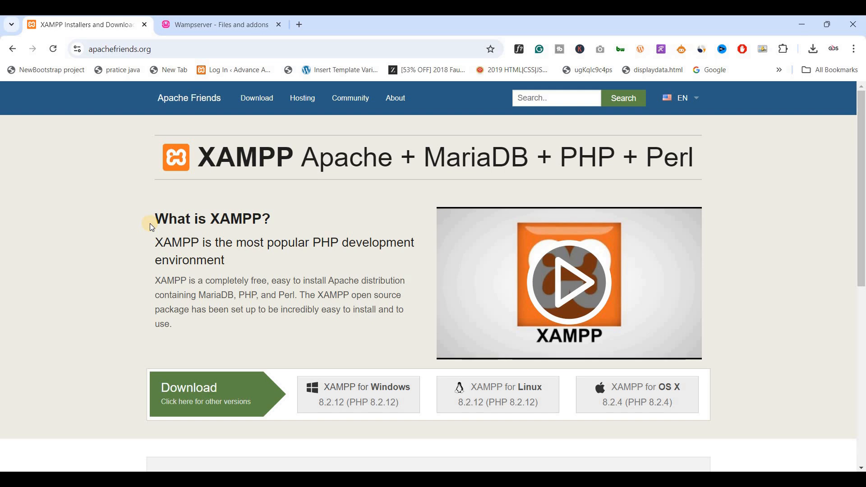
{"action": "scroll", "coordinate": [150, 223], "scroll_direction": "down", "scroll_amount": 1}
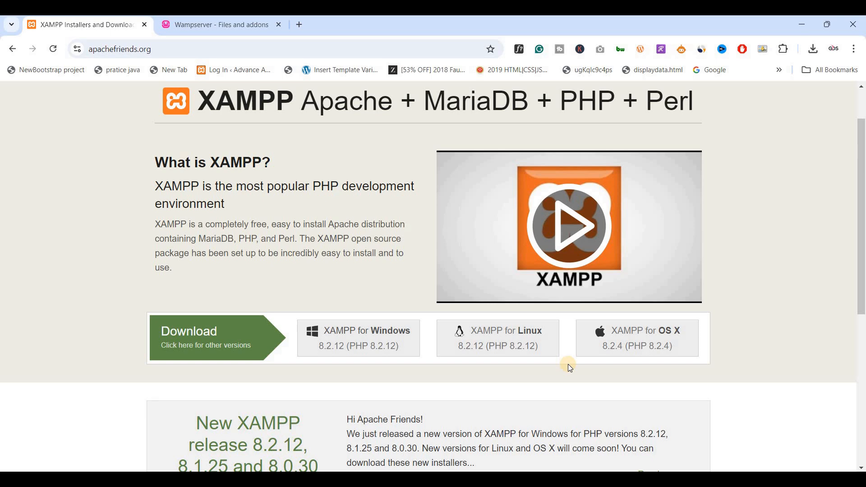
{"action": "left_click", "coordinate": [221, 31]}
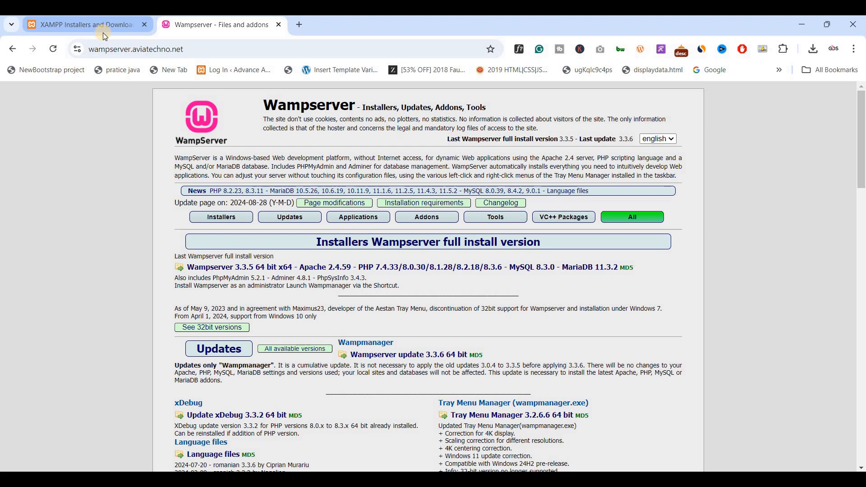
{"action": "left_click", "coordinate": [103, 32]}
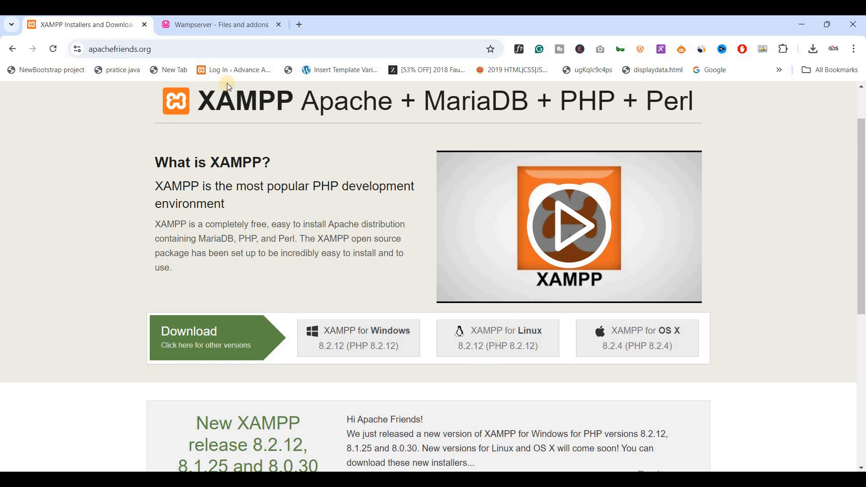
- Close the Wampserver tab and bring the XAMPP for Windows download option into view
{"action": "left_click", "coordinate": [280, 25]}
{"action": "scroll", "coordinate": [189, 203], "scroll_direction": "up", "scroll_amount": 1}
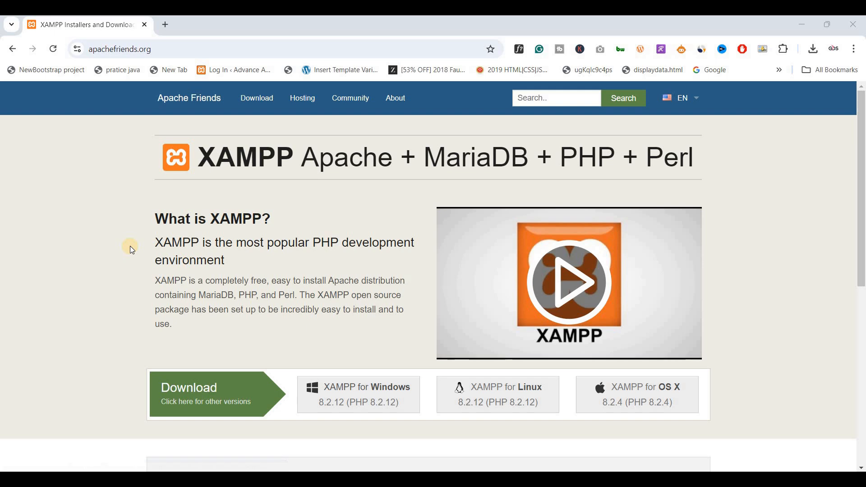
{"action": "scroll", "coordinate": [130, 245], "scroll_direction": "down", "scroll_amount": 1}
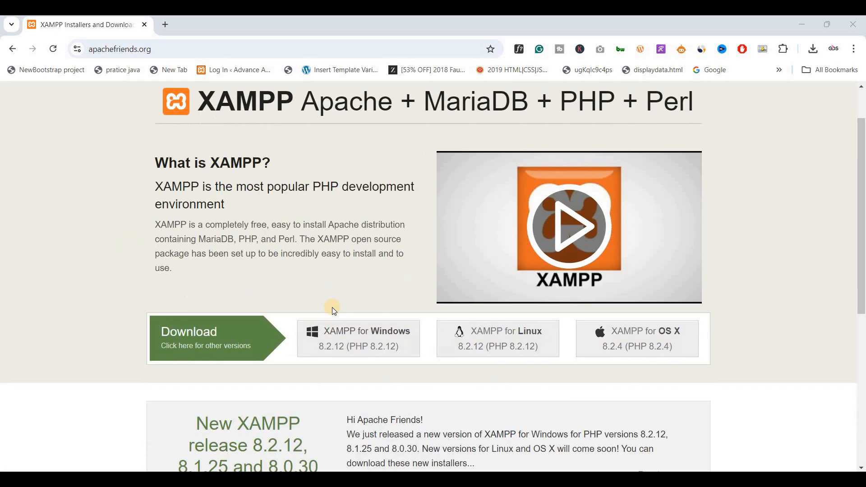
- Download the XAMPP 8.2.12 Windows installer and locate it via Chrome's recent downloads
{"action": "left_click", "coordinate": [360, 340]}
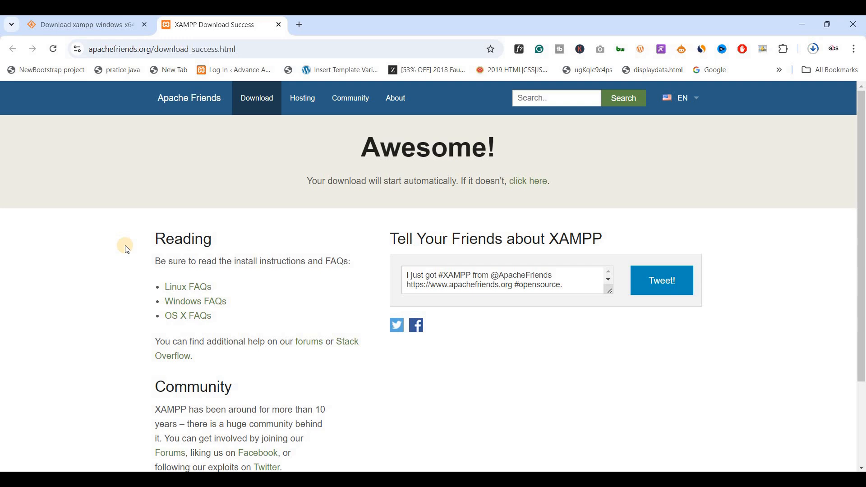
{"action": "left_click", "coordinate": [63, 31]}
{"action": "left_click", "coordinate": [814, 49]}
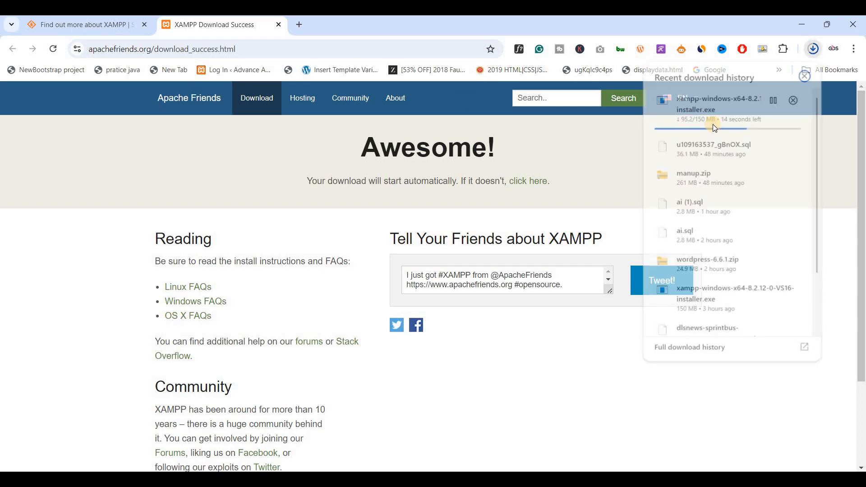
{"action": "left_click", "coordinate": [596, 180]}
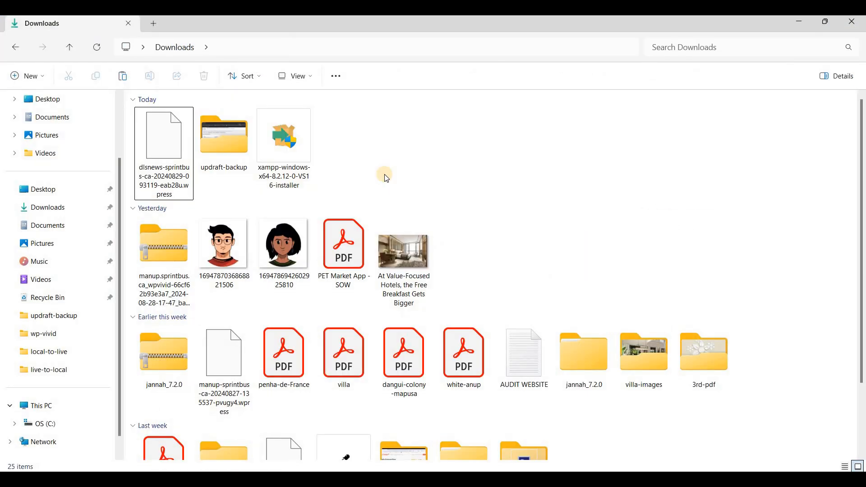
- Run xampp-windows-x64-8.2.12-0-VS16-installer from the Downloads folder
{"action": "double_click", "coordinate": [277, 150]}
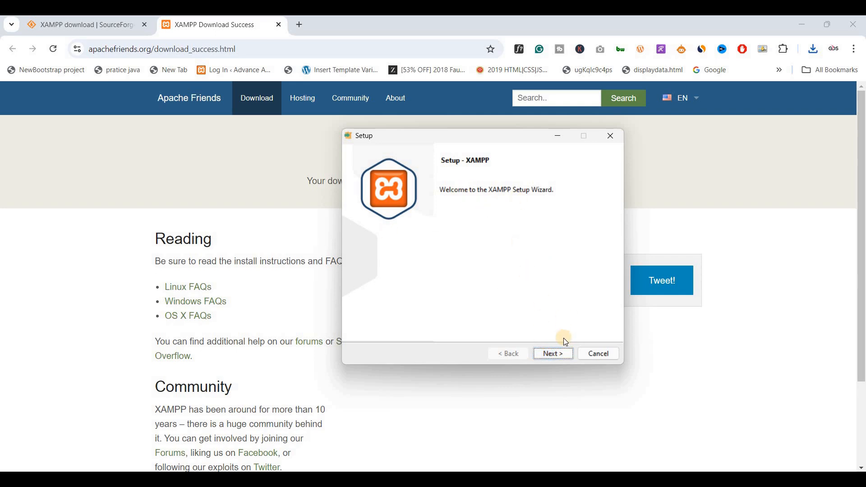
- Keep default components, C:\xampp as install folder and English, then begin installation
{"action": "left_click", "coordinate": [554, 353]}
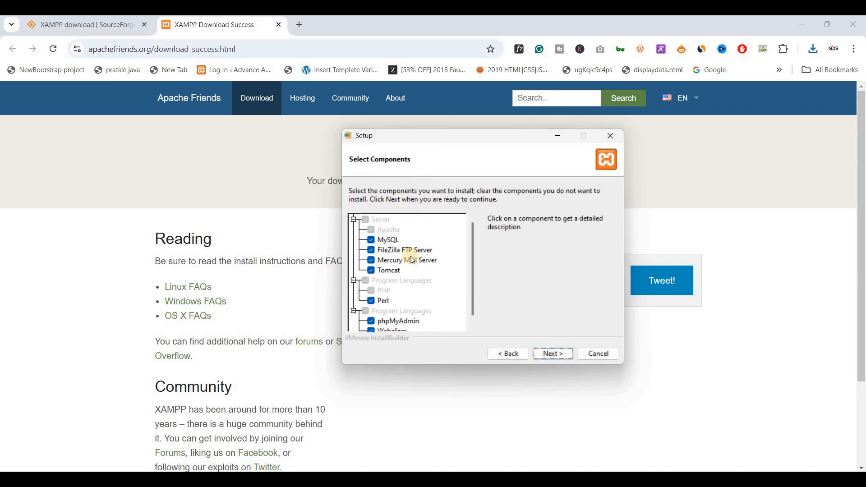
{"action": "left_click", "coordinate": [549, 356]}
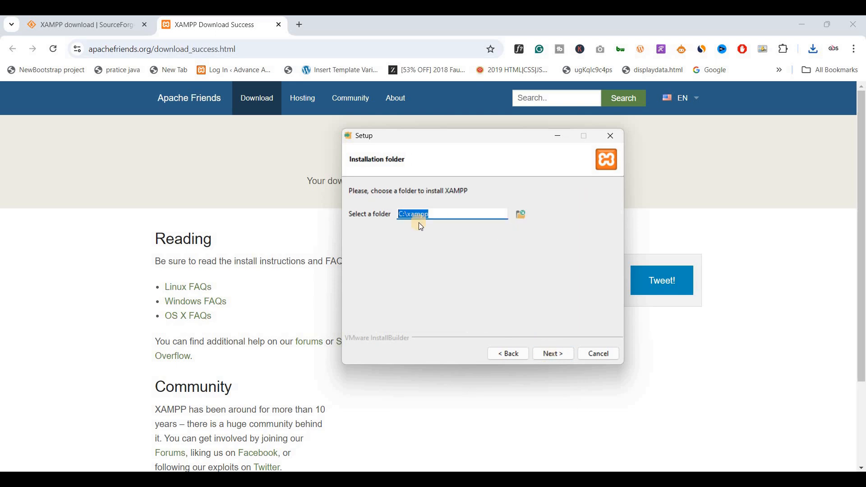
{"action": "left_click", "coordinate": [553, 356]}
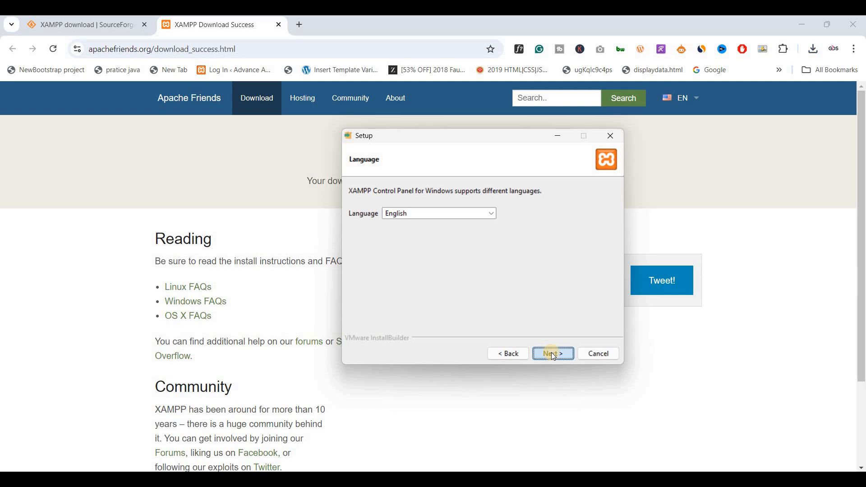
{"action": "left_click", "coordinate": [554, 356]}
{"action": "left_click", "coordinate": [554, 355]}
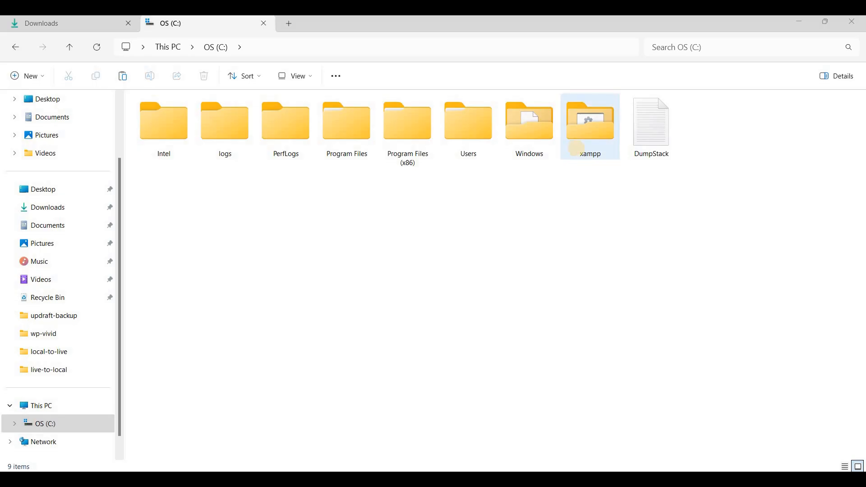
- Browse the C:\xampp folder in File Explorer while the installer finishes unpacking
{"action": "left_click", "coordinate": [576, 149]}
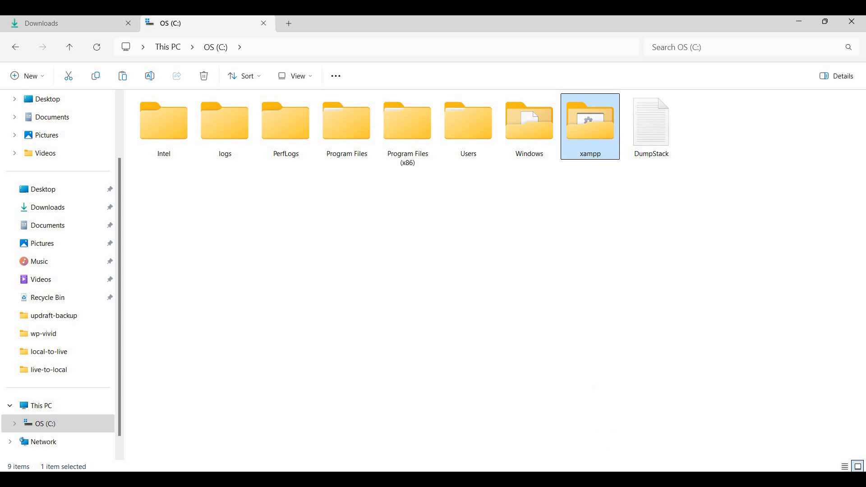
{"action": "left_click", "coordinate": [591, 480]}
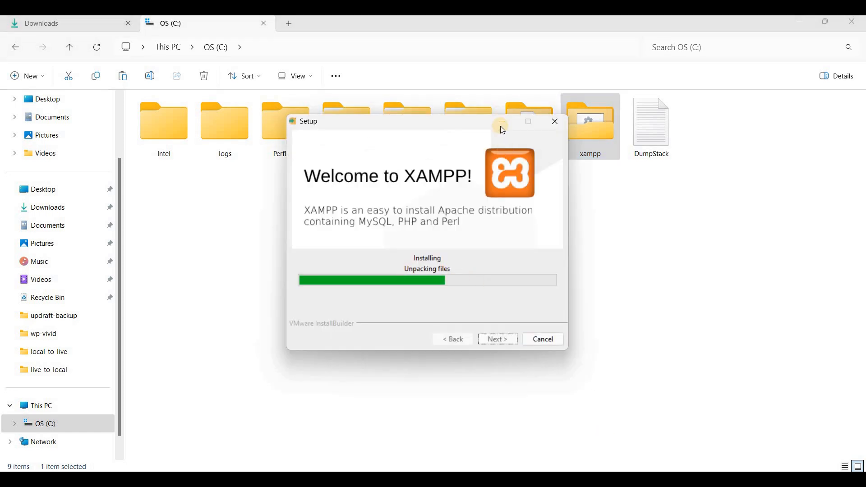
{"action": "left_click", "coordinate": [501, 129]}
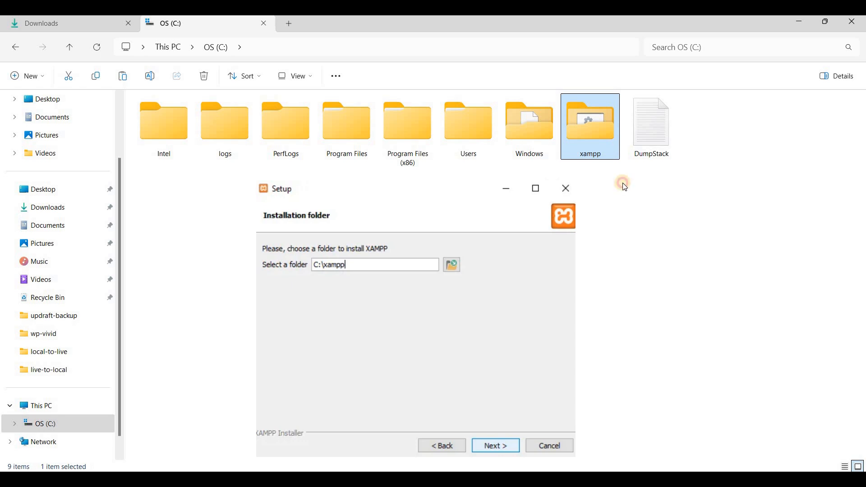
{"action": "left_click", "coordinate": [623, 185]}
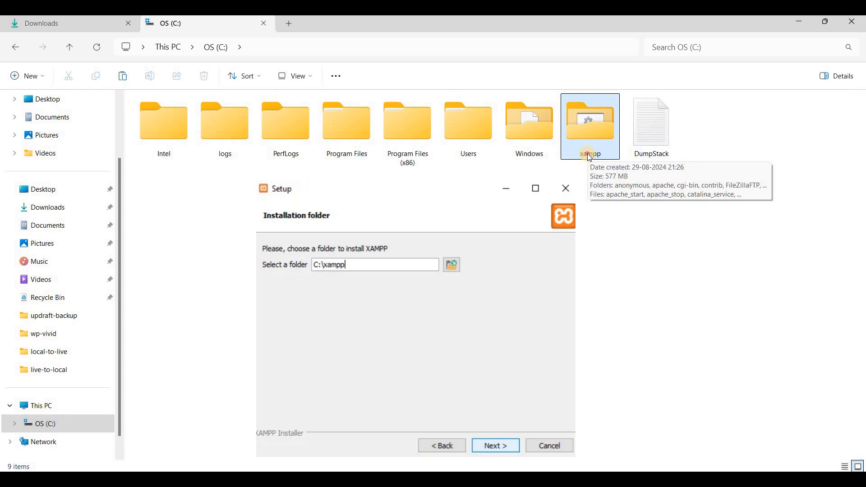
{"action": "double_click", "coordinate": [587, 153]}
{"action": "left_click", "coordinate": [628, 145]}
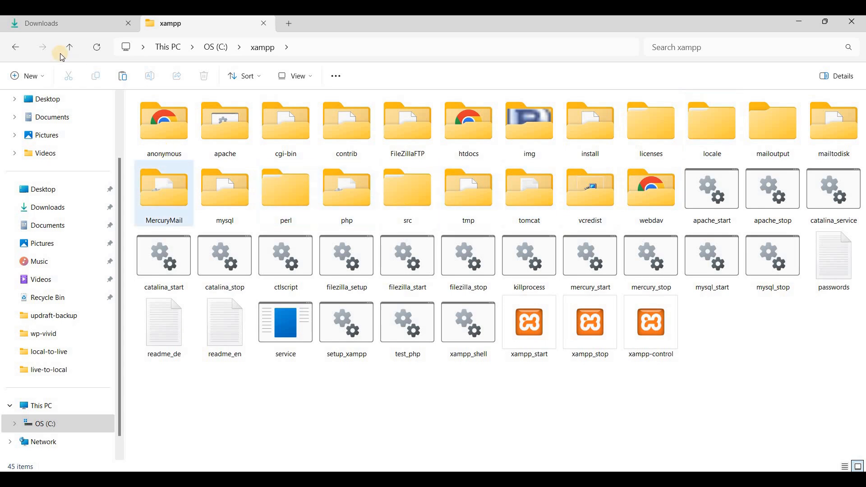
{"action": "left_click", "coordinate": [16, 47]}
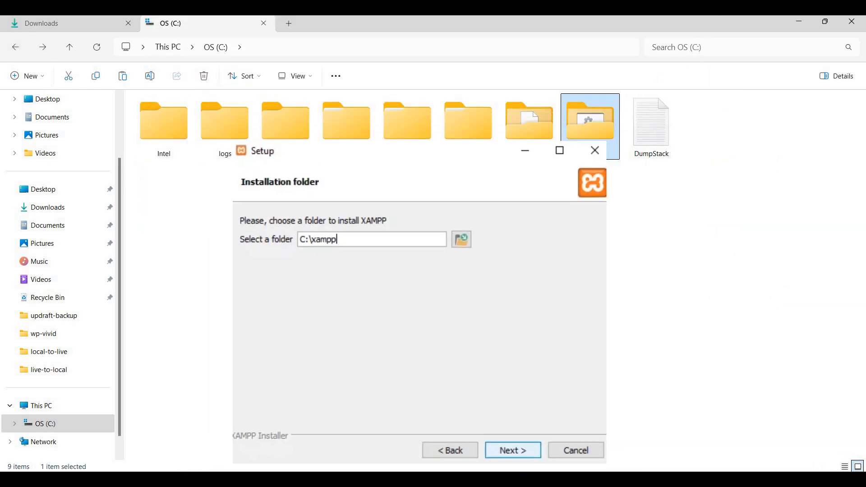
{"action": "left_click", "coordinate": [599, 195]}
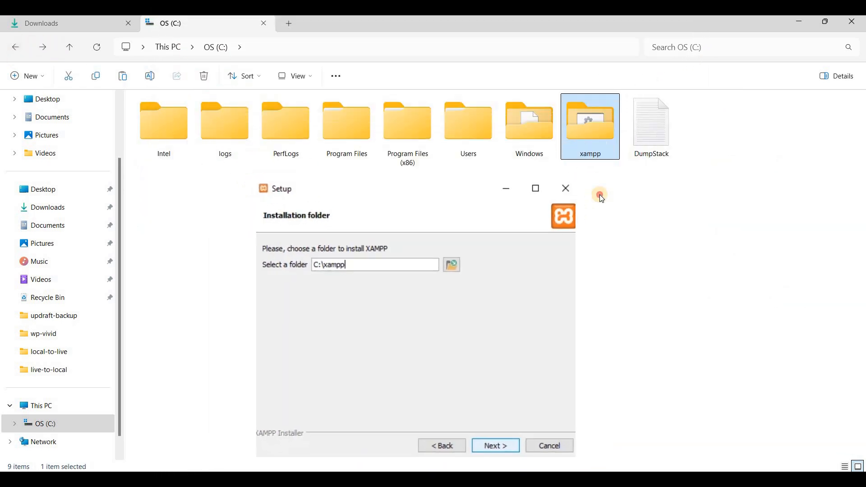
{"action": "double_click", "coordinate": [585, 146]}
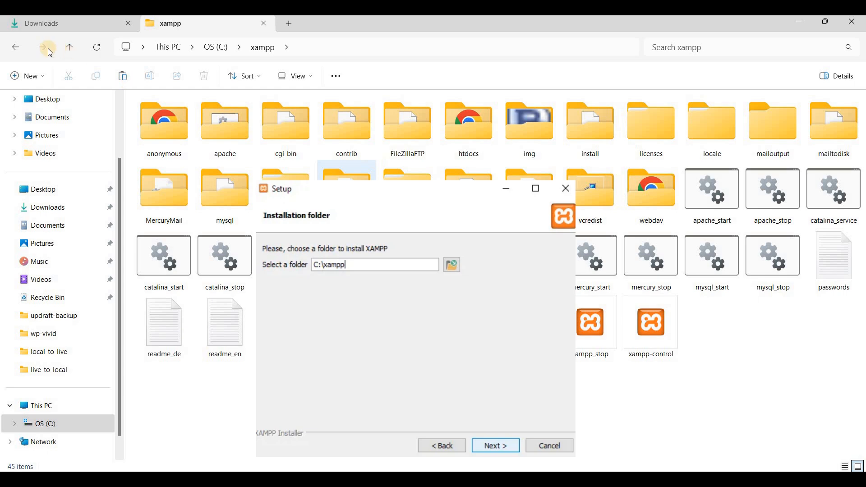
{"action": "left_click", "coordinate": [15, 48]}
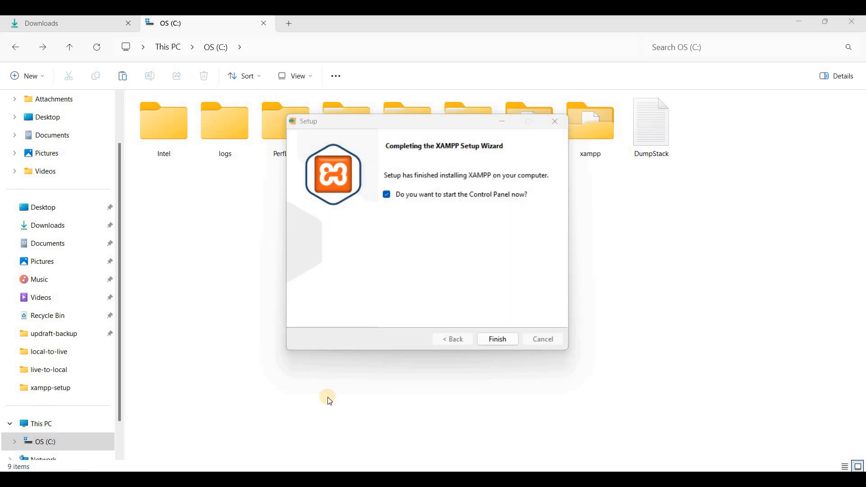
- Finish setup and start Apache and MySQL in the XAMPP Control Panel
{"action": "left_click", "coordinate": [498, 340]}
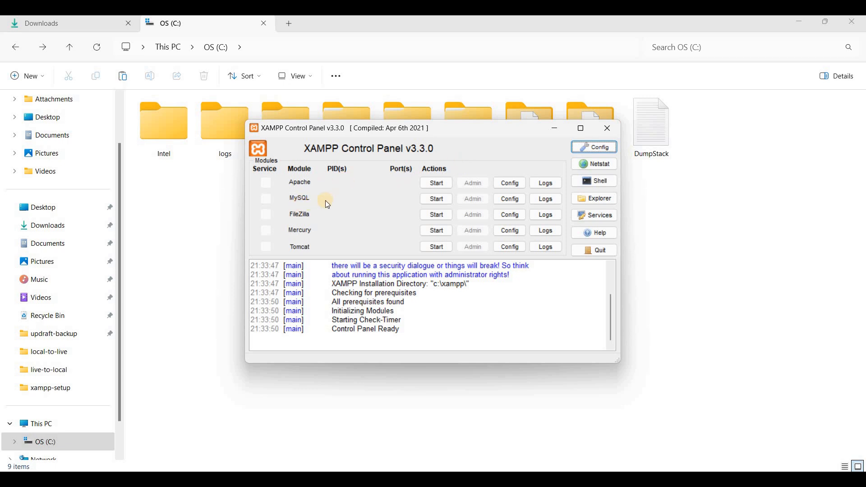
{"action": "left_click", "coordinate": [433, 184]}
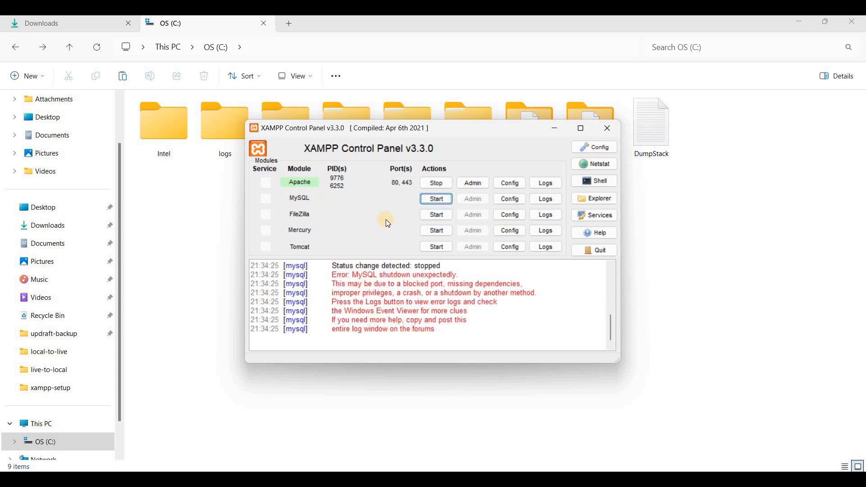
{"action": "left_click", "coordinate": [436, 199]}
- Reopen the XAMPP Control Panel from the system tray's hidden icons
{"action": "left_click", "coordinate": [554, 129]}
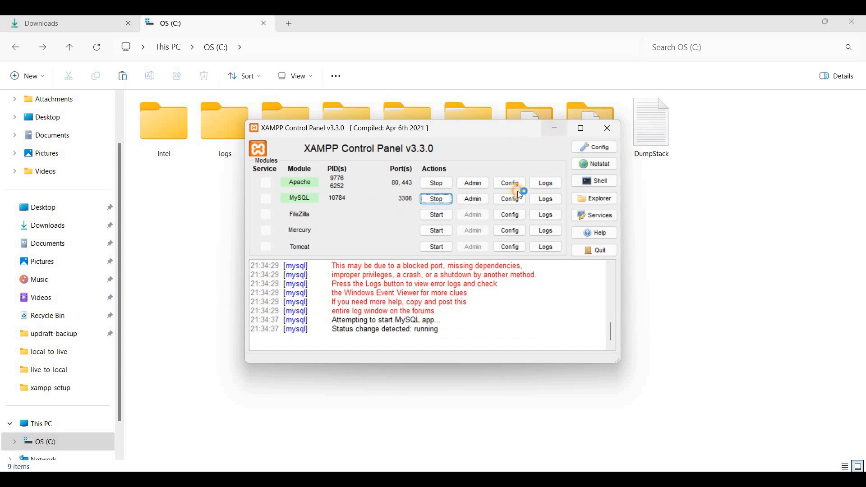
{"action": "left_click", "coordinate": [687, 479]}
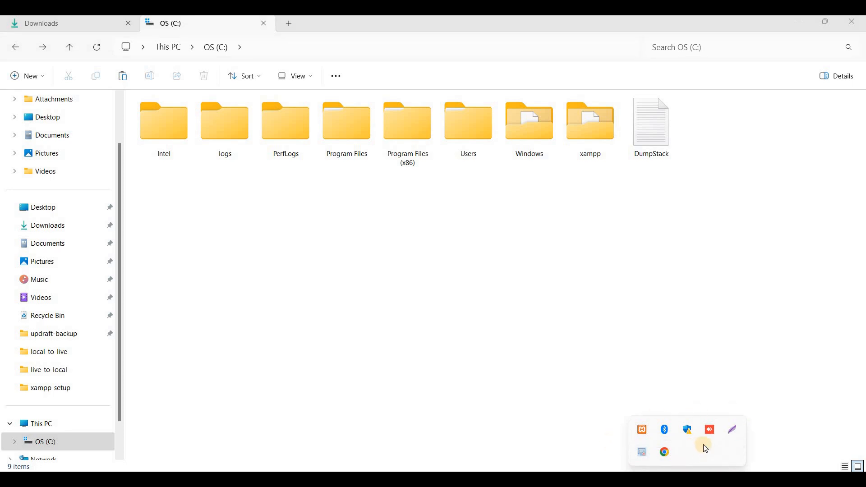
{"action": "left_click", "coordinate": [642, 429]}
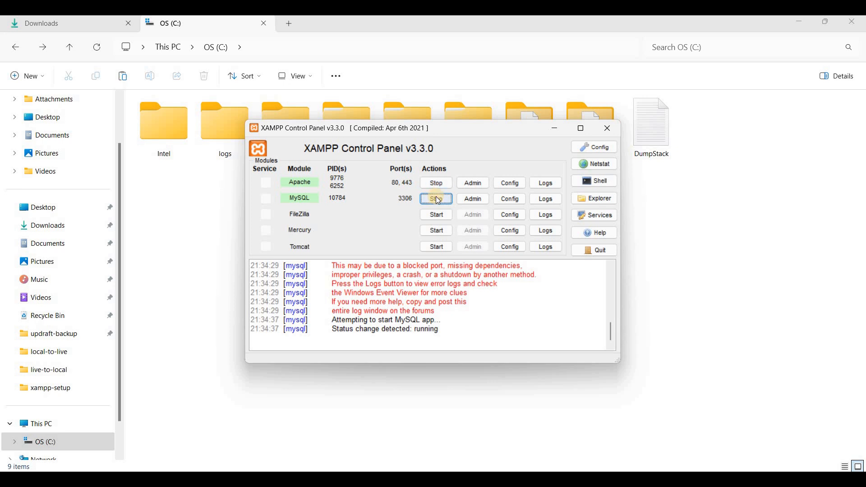
- Load localhost/phpmyadmin in Chrome and close the old XAMPP download tab
{"action": "left_click", "coordinate": [552, 132]}
{"action": "key", "text": "alt+Tab"}
{"action": "left_click", "coordinate": [237, 46]}
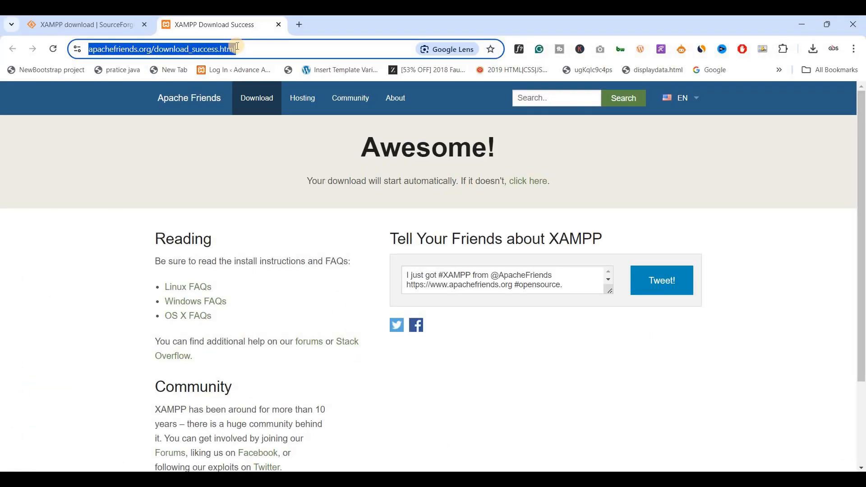
{"action": "type", "text": "localhost/phpmyadmin"}
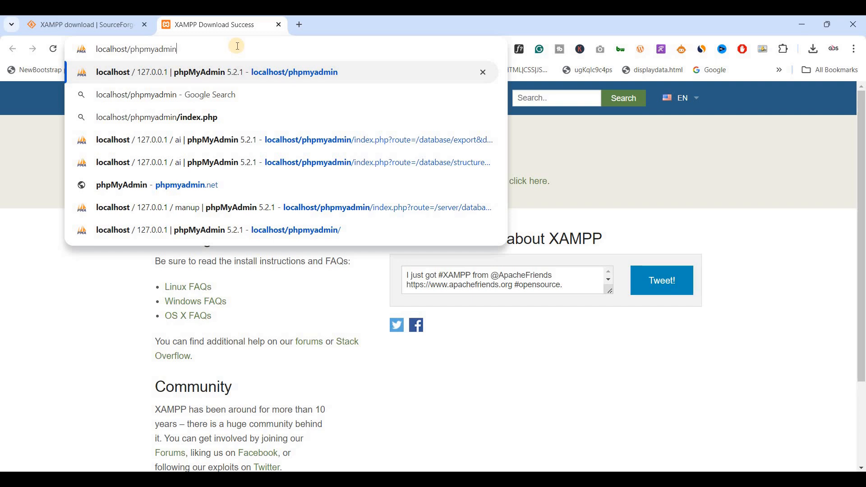
{"action": "key", "text": "Return"}
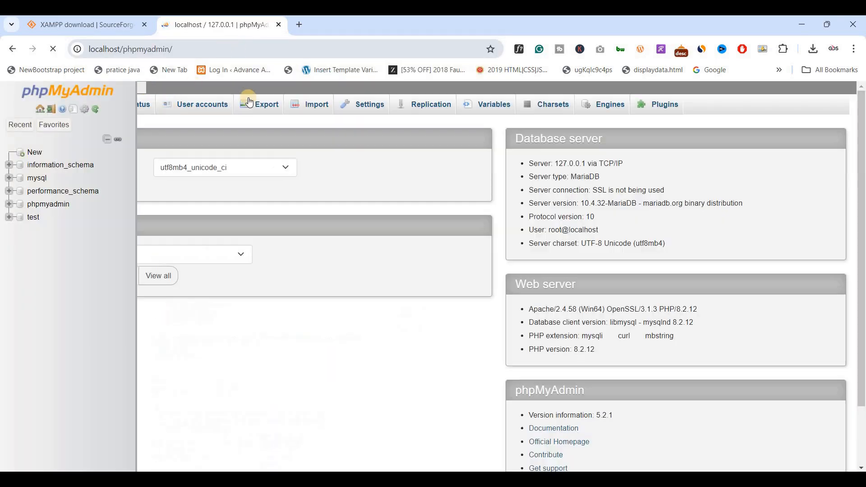
{"action": "left_click", "coordinate": [145, 25]}
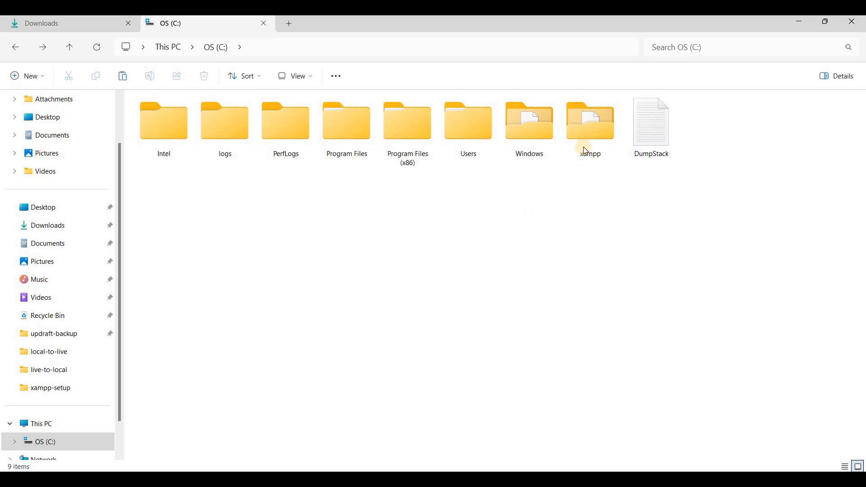
- Create a new folder named test-wp in C:\xampp\htdocs
{"action": "left_click", "coordinate": [586, 150]}
{"action": "double_click", "coordinate": [584, 147]}
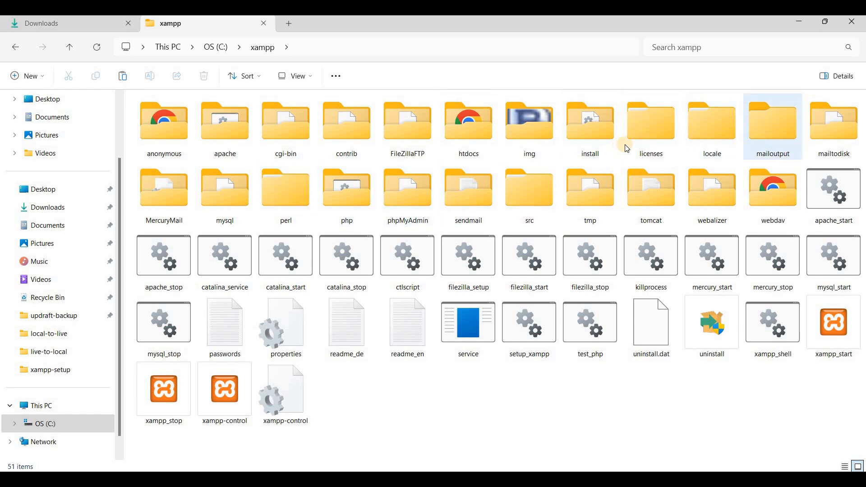
{"action": "double_click", "coordinate": [478, 143]}
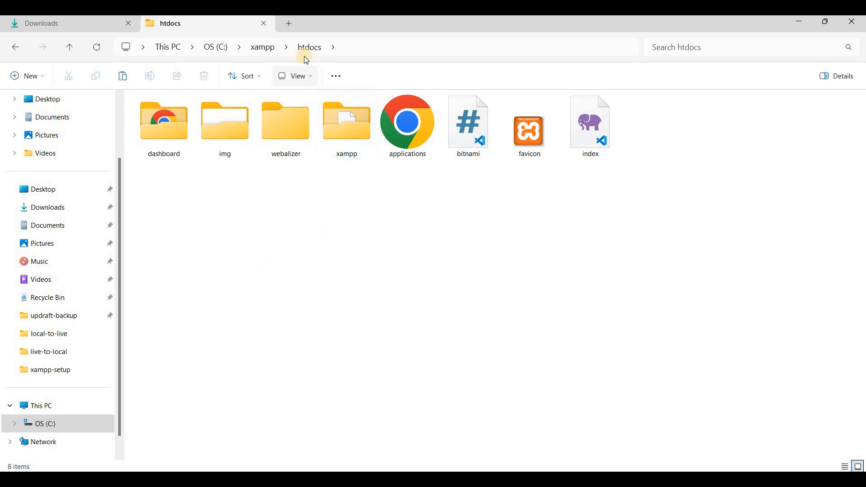
{"action": "right_click", "coordinate": [312, 254]}
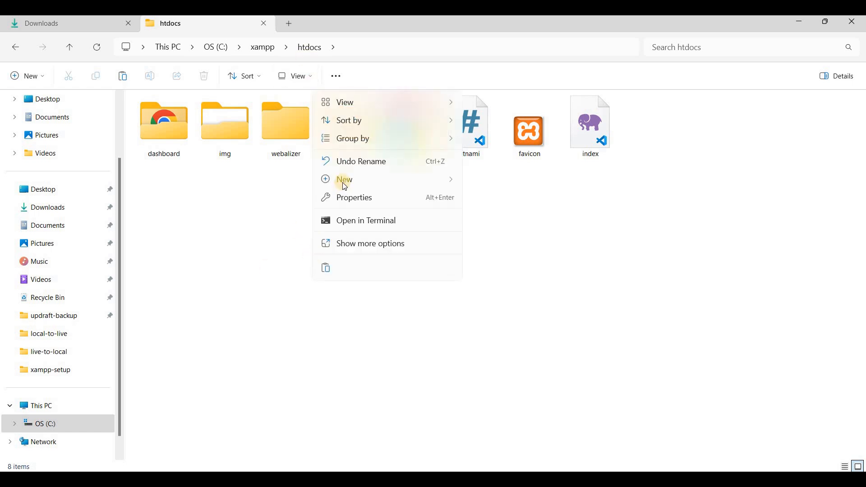
{"action": "mouse_move", "coordinate": [345, 186]}
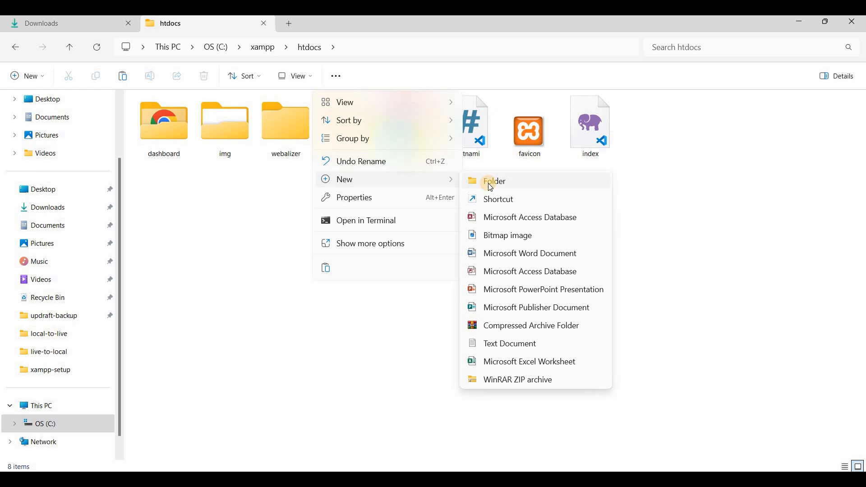
{"action": "left_click", "coordinate": [488, 183]}
{"action": "type", "text": "test"}
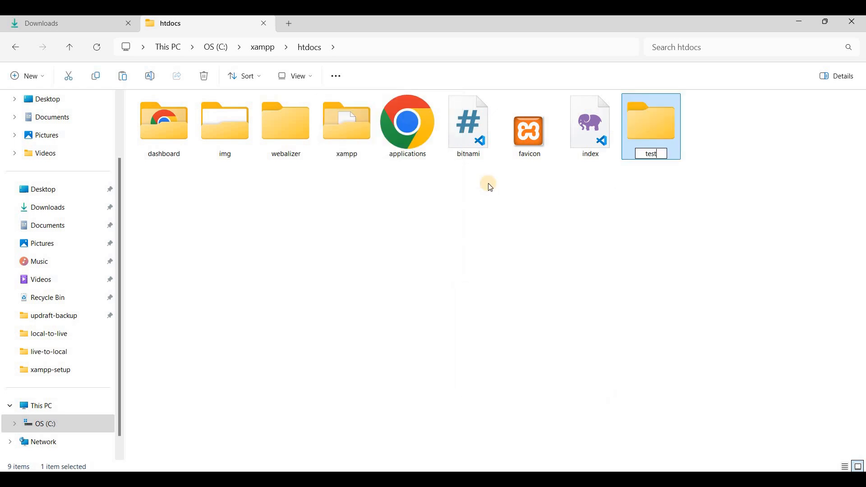
{"action": "type", "text": "-wp"}
{"action": "key", "text": "Return"}
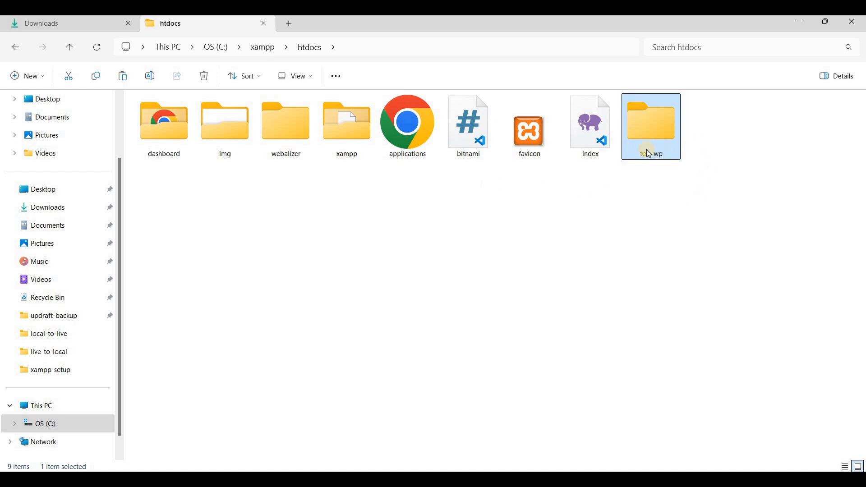
- Open the test-wp folder in details view, then return to the browser
{"action": "left_click", "coordinate": [484, 238]}
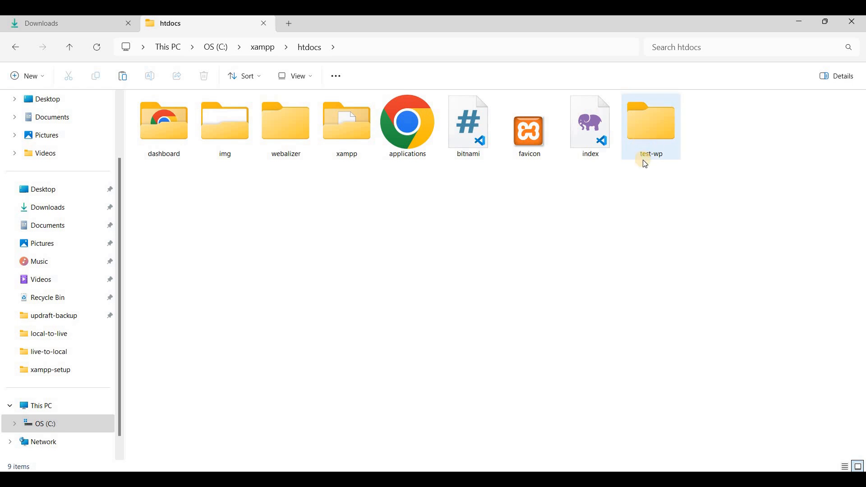
{"action": "left_click", "coordinate": [652, 147]}
{"action": "key", "text": "ctrl+shift+6"}
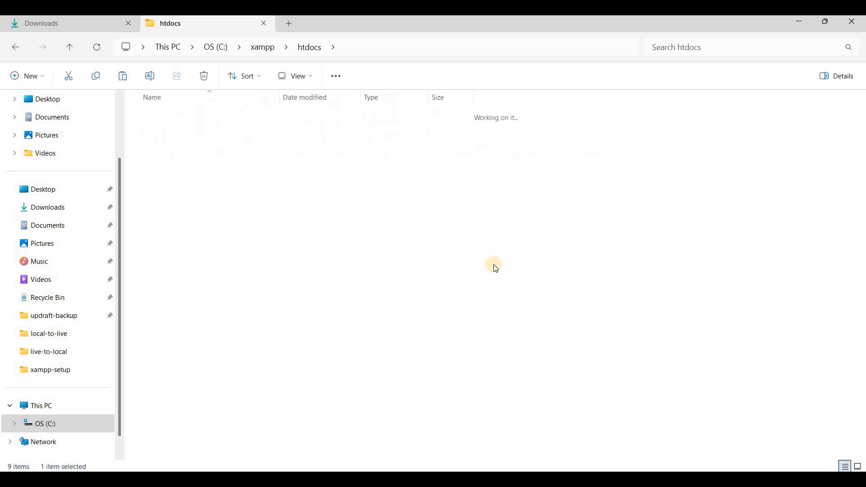
{"action": "key", "text": "Return"}
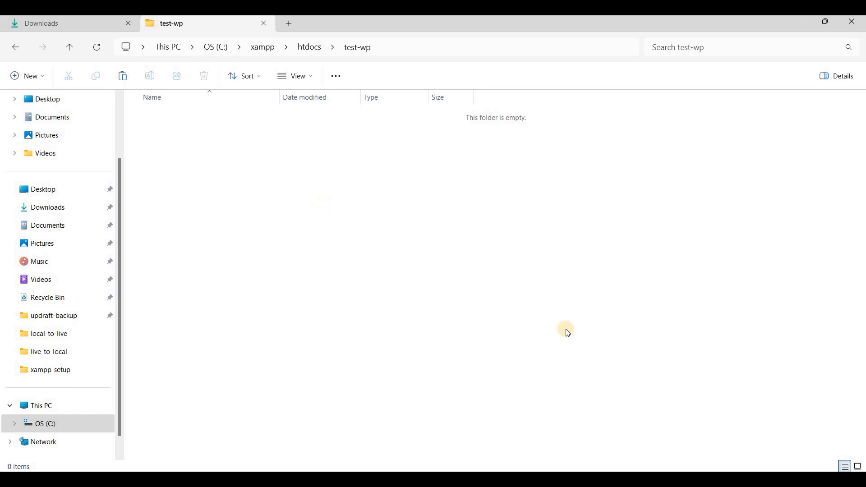
{"action": "key", "text": "alt+Tab"}
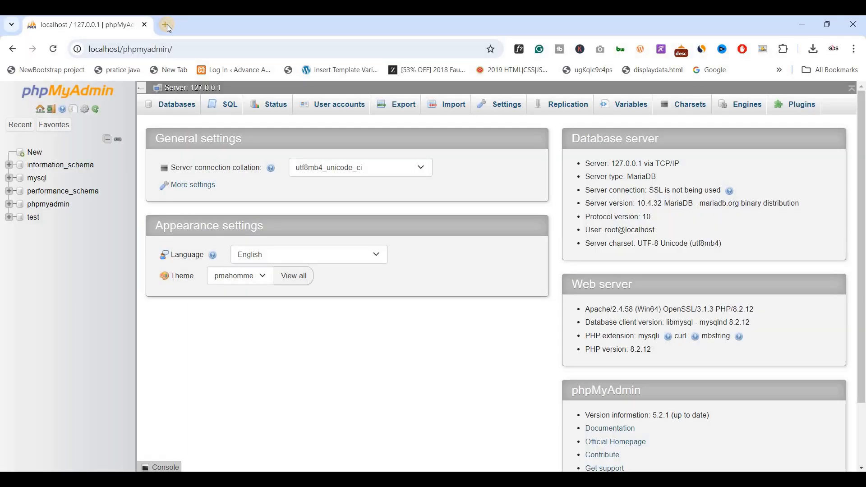
- Search 'wordpress download' and download WordPress 6.6.1 from wordpress.org, dismissing the popup
{"action": "left_click", "coordinate": [167, 24]}
{"action": "type", "text": "wordpress download"}
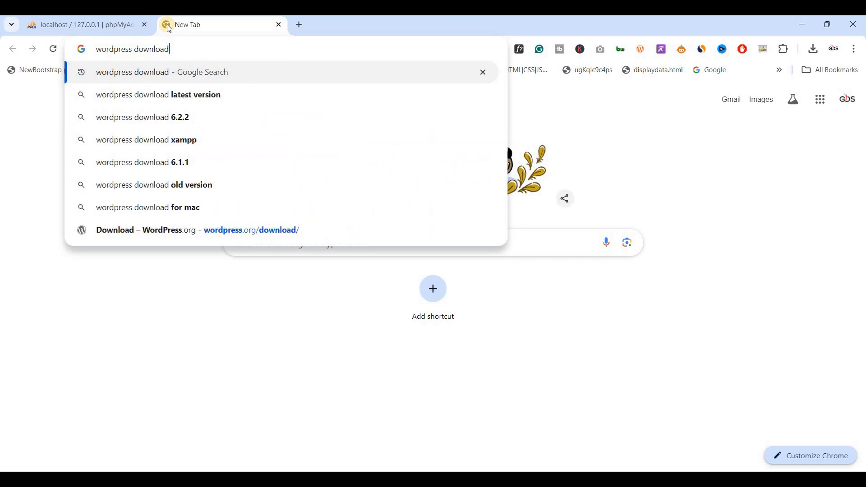
{"action": "key", "text": "Return"}
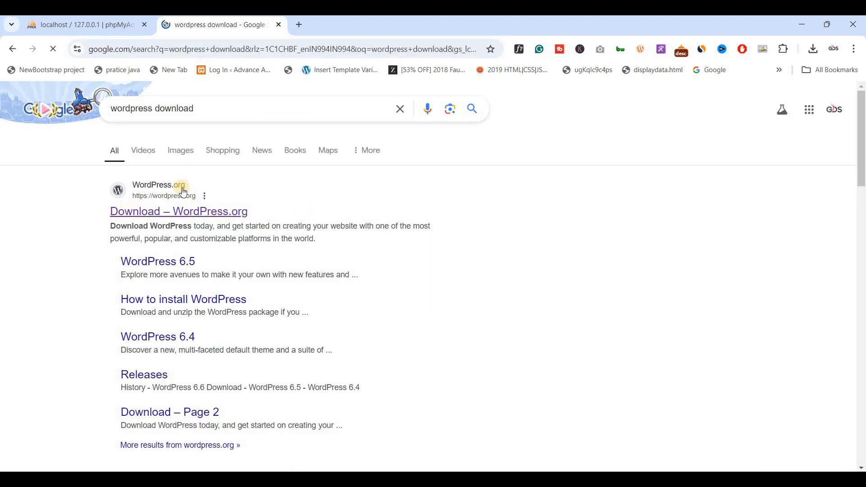
{"action": "left_click", "coordinate": [159, 213]}
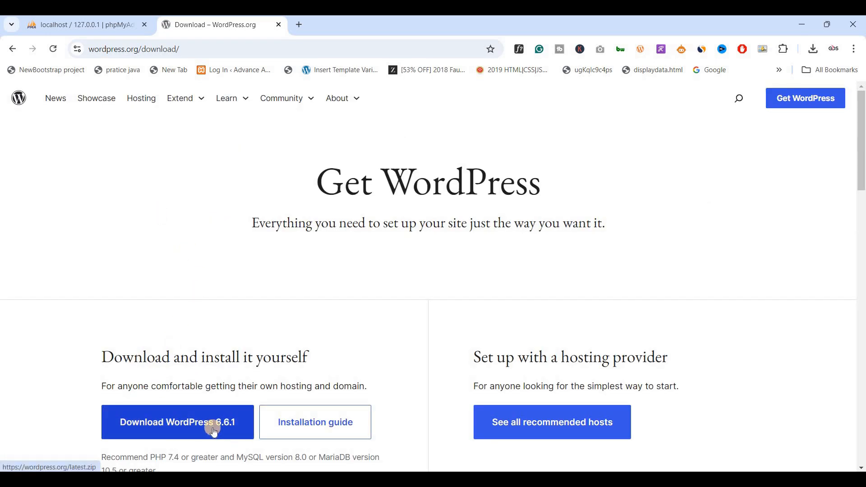
{"action": "left_click", "coordinate": [180, 422]}
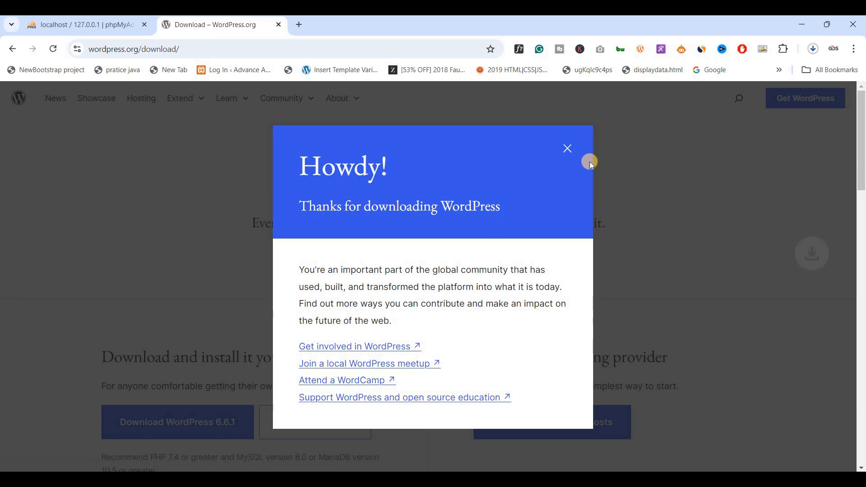
{"action": "left_click", "coordinate": [568, 150]}
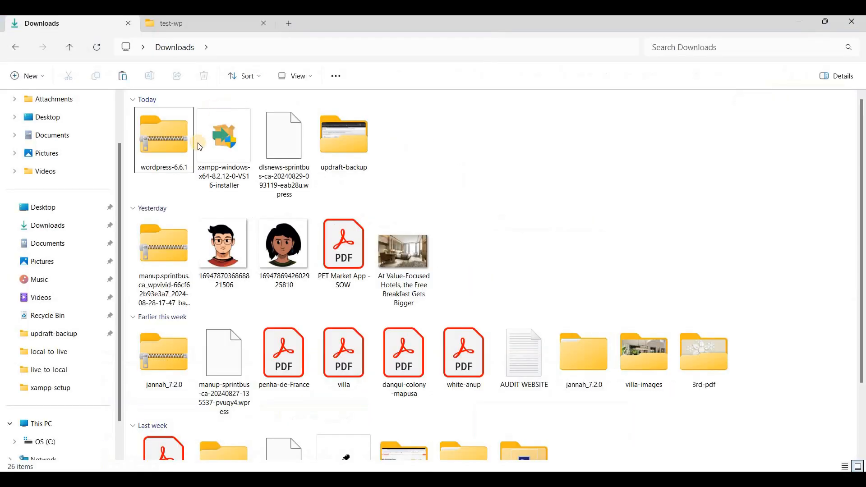
- Move the wordpress-6.6.1 zip from Downloads into the test-wp folder
{"action": "left_click", "coordinate": [178, 160]}
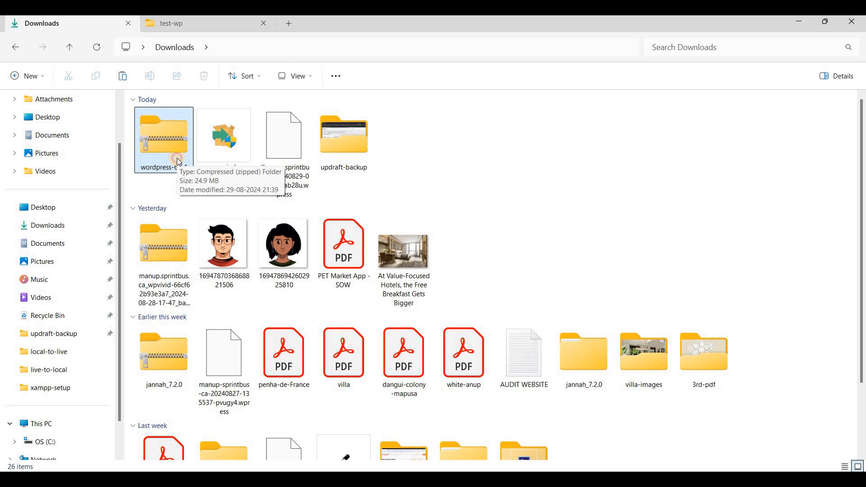
{"action": "left_click", "coordinate": [179, 162]}
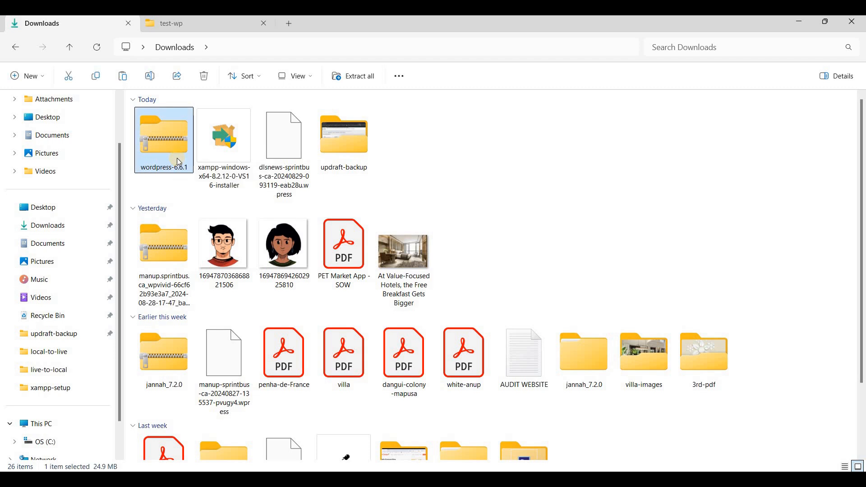
{"action": "left_click_drag", "start_coordinate": [179, 162], "coordinate": [324, 66]}
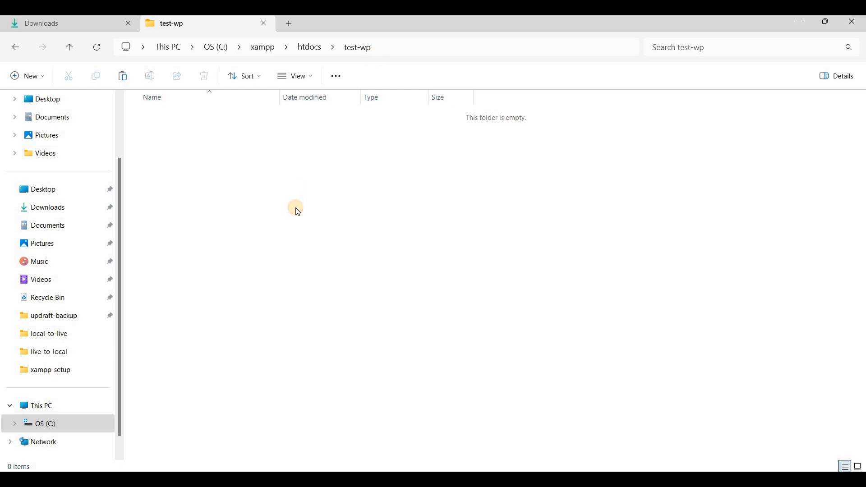
{"action": "key", "text": "ctrl+v"}
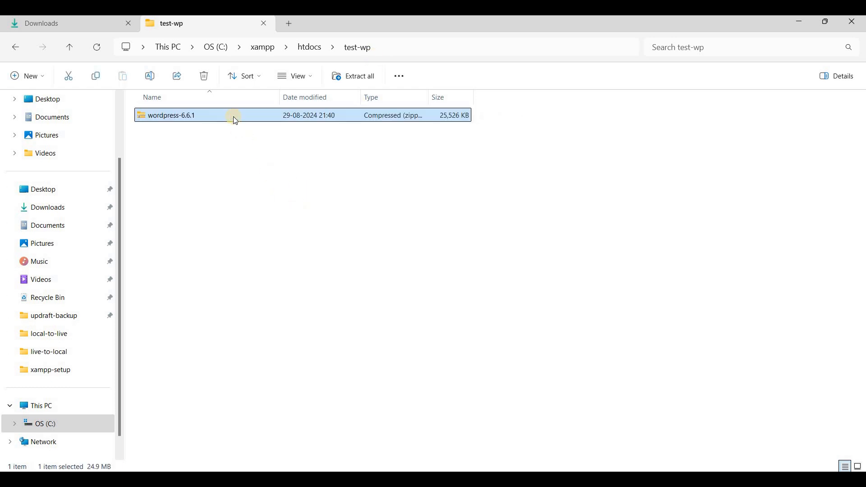
- Extract the zip to a wordpress-6.6.1 folder and delete the zip
{"action": "right_click", "coordinate": [235, 117]}
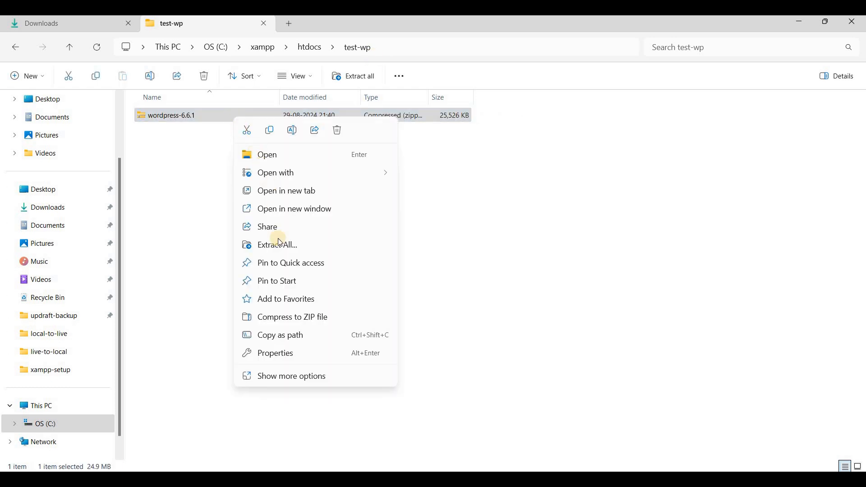
{"action": "left_click", "coordinate": [288, 376]}
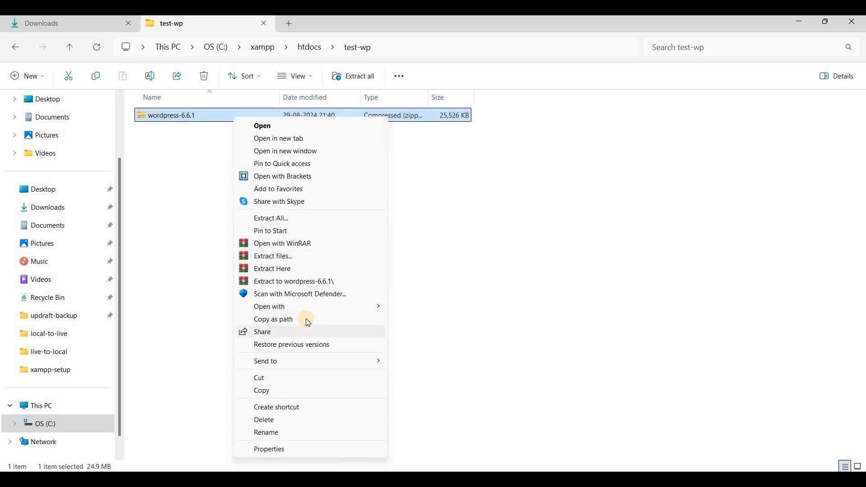
{"action": "left_click", "coordinate": [279, 281]}
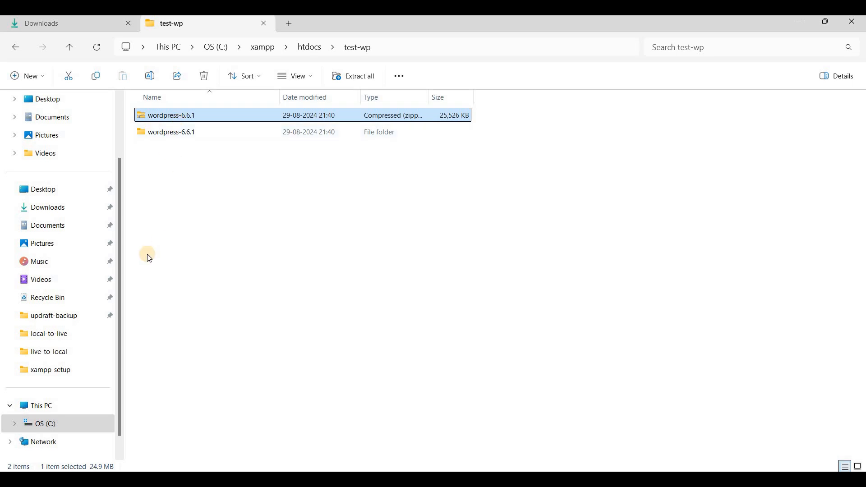
{"action": "key", "text": "Delete"}
{"action": "left_click", "coordinate": [859, 467]}
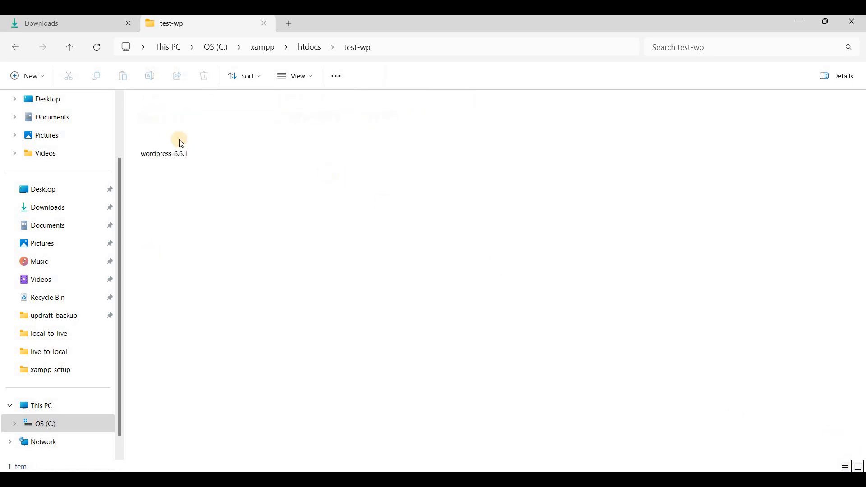
- Open wordpress-6.6.1 and its inner wordpress folder to check the 19 core files
{"action": "double_click", "coordinate": [164, 127]}
{"action": "double_click", "coordinate": [253, 116]}
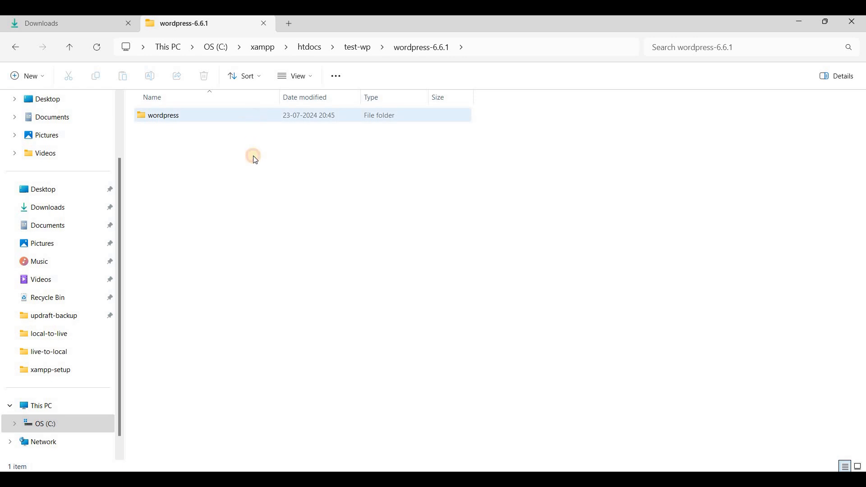
{"action": "key", "text": "ctrl+a"}
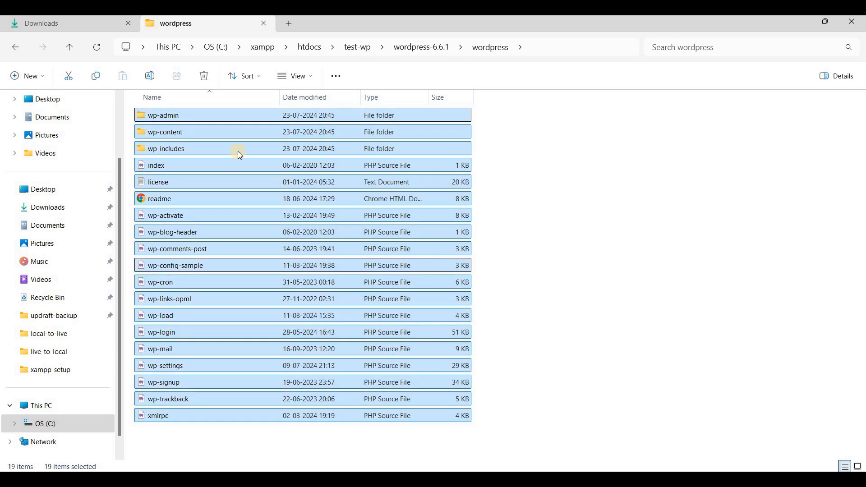
{"action": "left_click", "coordinate": [14, 48]}
- Delete the leftover wordpress-6.6.1 folder inside test-wp and return to Chrome
{"action": "left_click", "coordinate": [14, 47]}
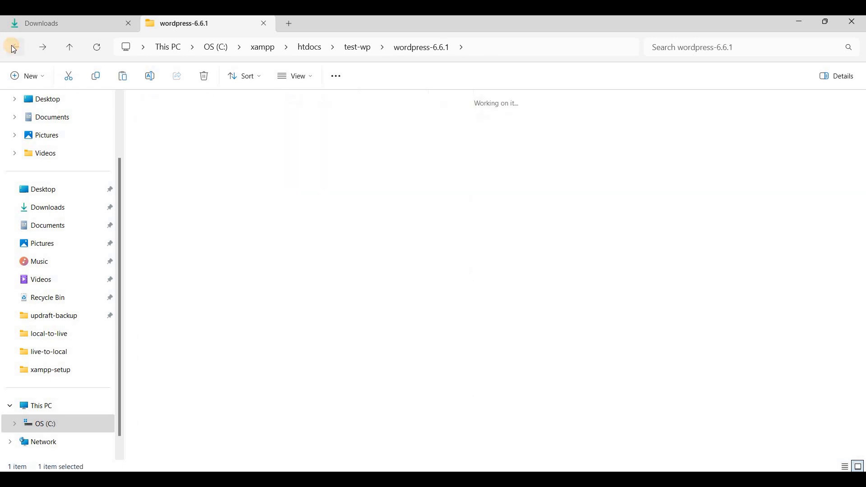
{"action": "left_click", "coordinate": [366, 49]}
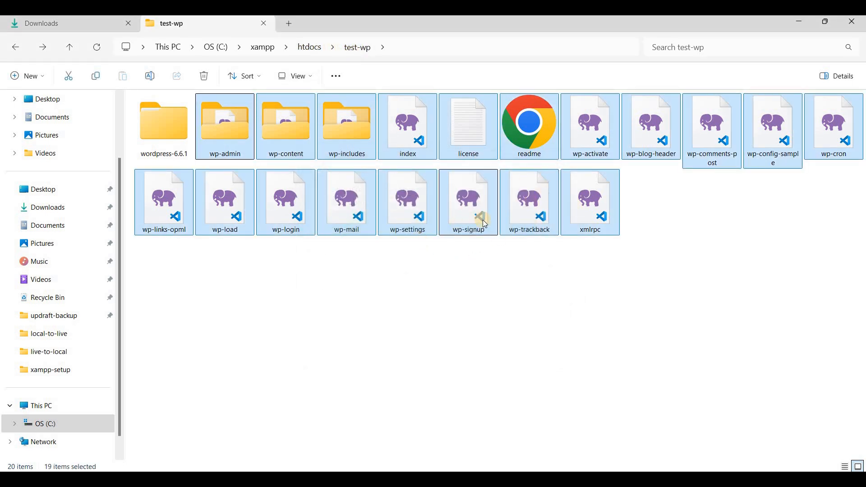
{"action": "left_click", "coordinate": [179, 145]}
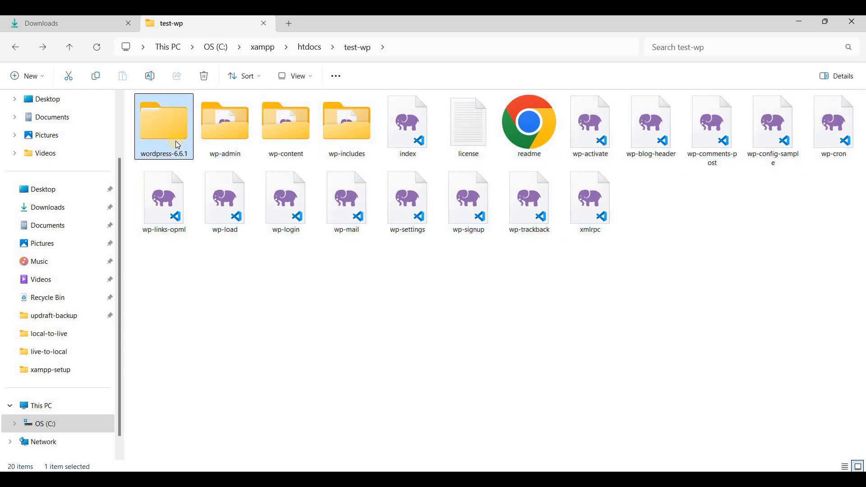
{"action": "key", "text": "Delete"}
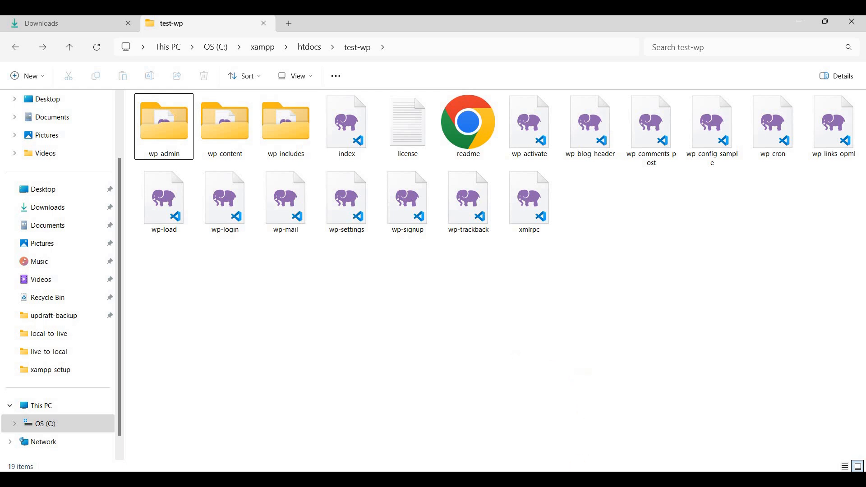
{"action": "left_click", "coordinate": [586, 479]}
{"action": "left_click", "coordinate": [233, 48]}
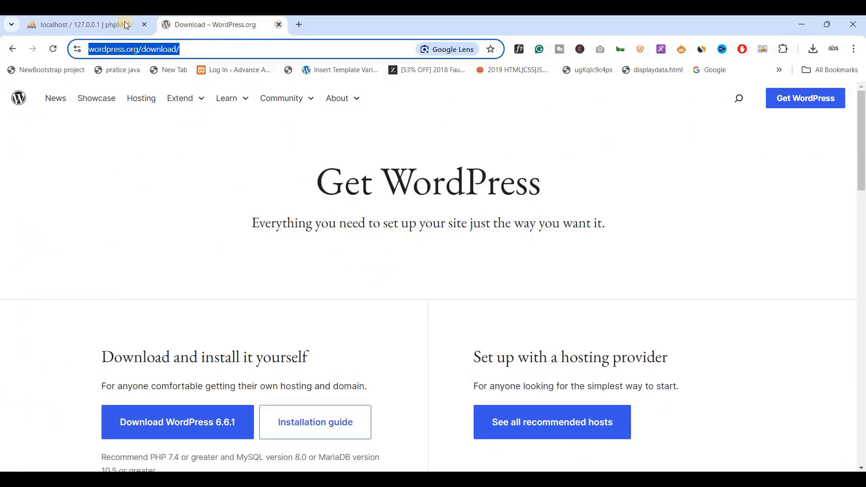
- Close the download tab and create an empty database named testwp in phpMyAdmin's Databases tab
{"action": "left_click", "coordinate": [278, 25]}
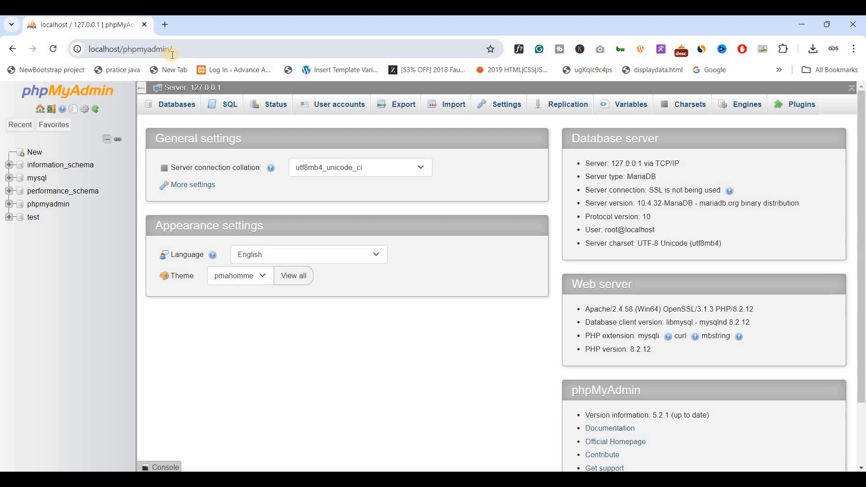
{"action": "left_click", "coordinate": [164, 106]}
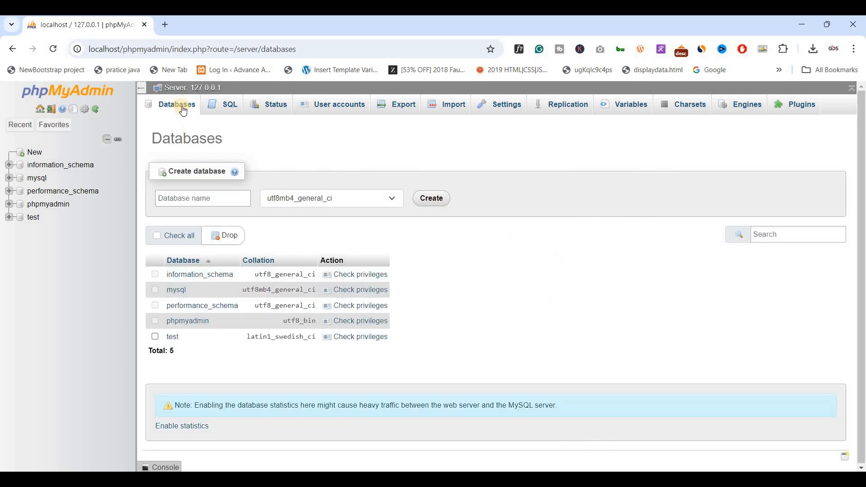
{"action": "left_click", "coordinate": [200, 200]}
{"action": "type", "text": "te"}
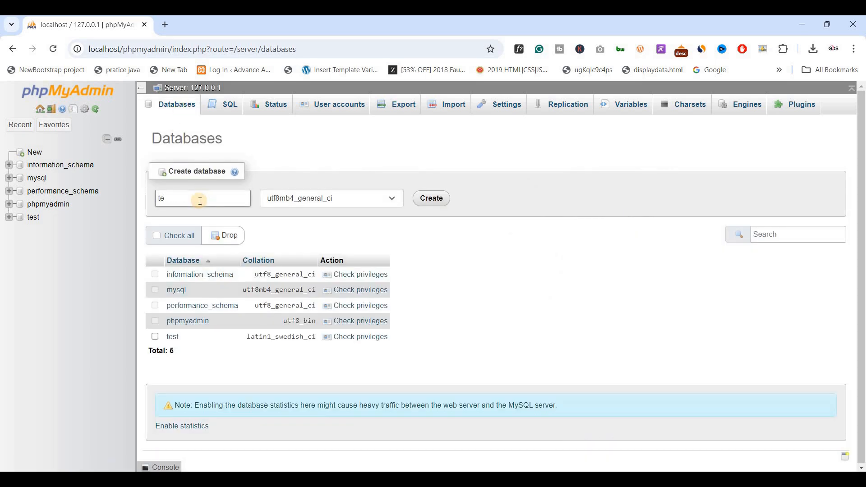
{"action": "type", "text": "stwp"}
{"action": "key", "text": "Return"}
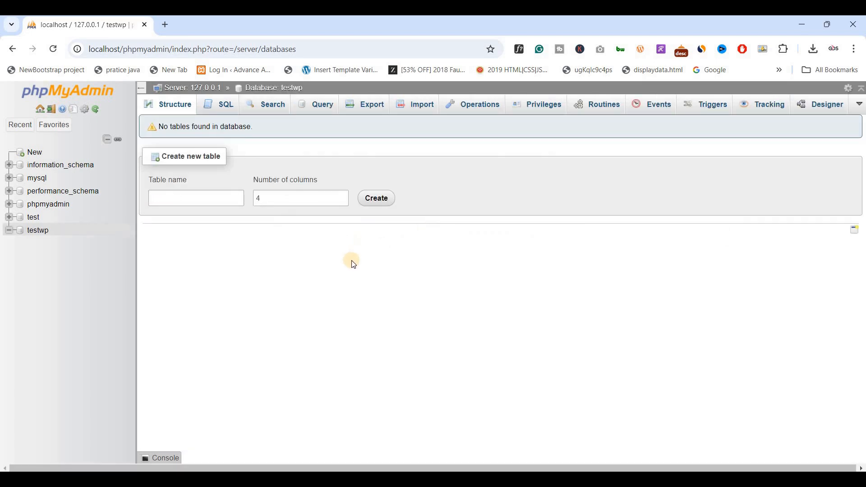
- Open a new tab and load localhost/testwp
{"action": "left_click", "coordinate": [165, 26]}
{"action": "type", "text": "localhost/phpmyadmin"}
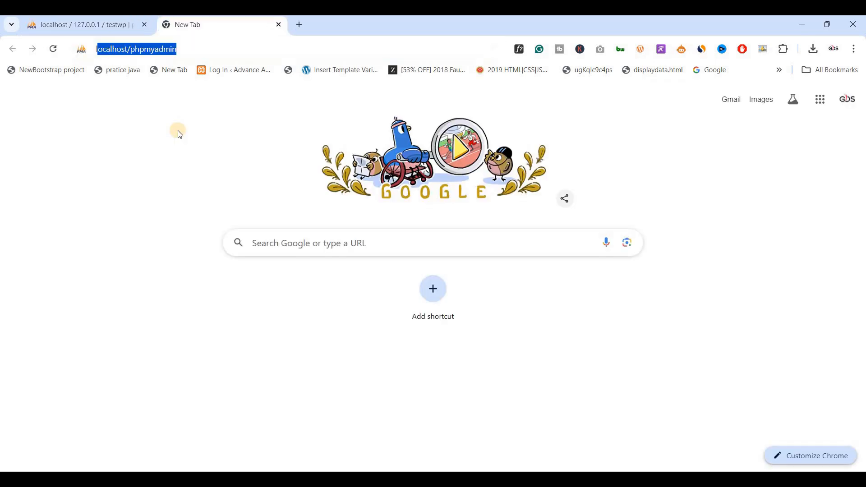
{"action": "key", "text": "Right"}
{"action": "key", "text": "shift+Left"}
{"action": "key", "text": "shift+Left"}
{"action": "key", "text": "shift+Left"}
{"action": "key", "text": "shift+Left"}
{"action": "key", "text": "shift+Left"}
{"action": "key", "text": "shift+Left"}
{"action": "key", "text": "shift+Left"}
{"action": "key", "text": "shift+Left"}
{"action": "key", "text": "shift+Left"}
{"action": "key", "text": "shift+Left"}
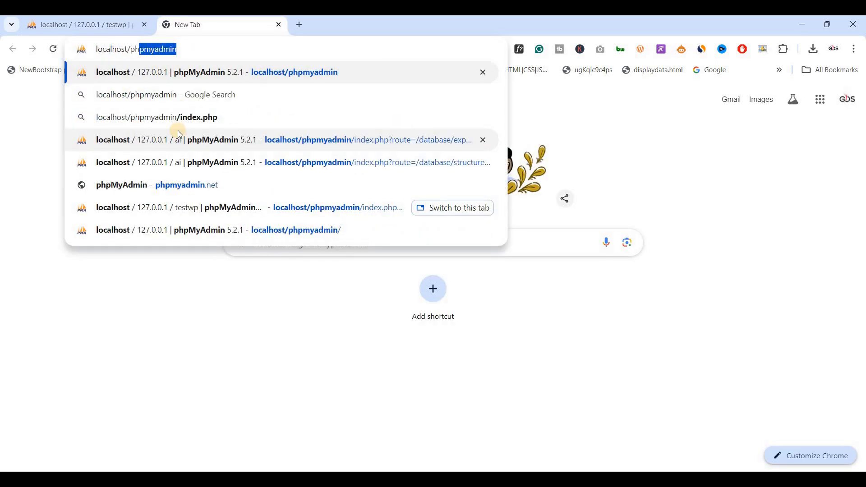
{"action": "type", "text": "test"}
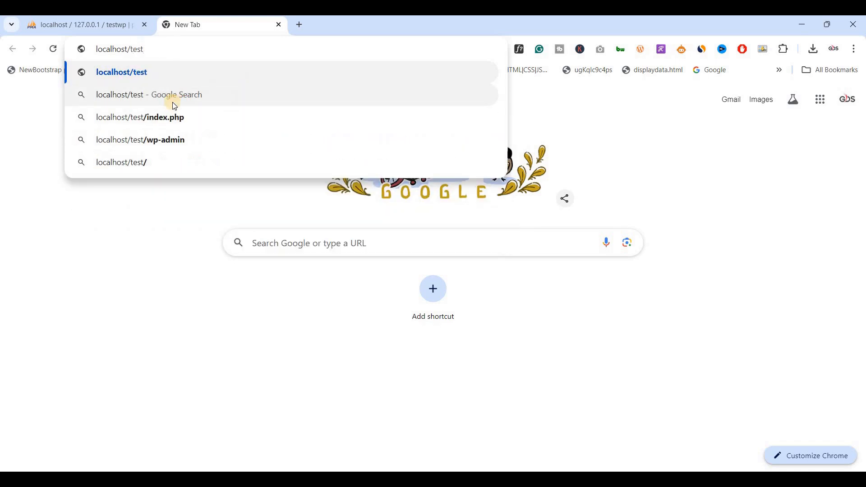
{"action": "type", "text": "wp"}
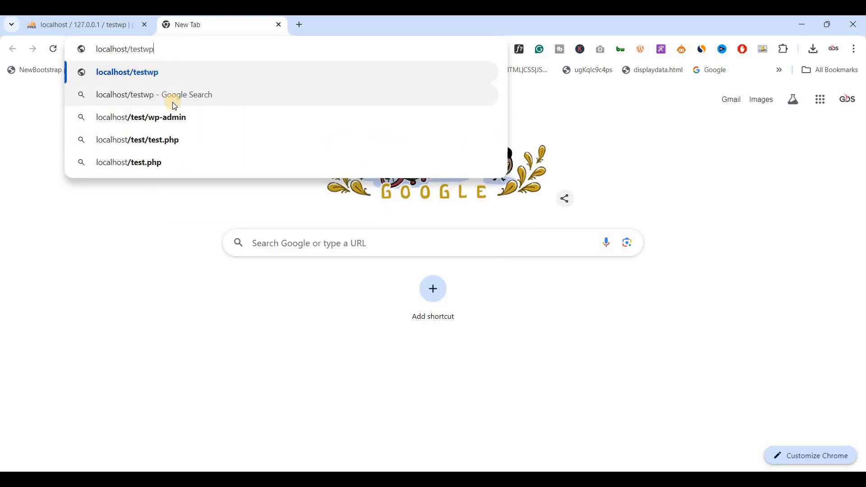
{"action": "key", "text": "Return"}
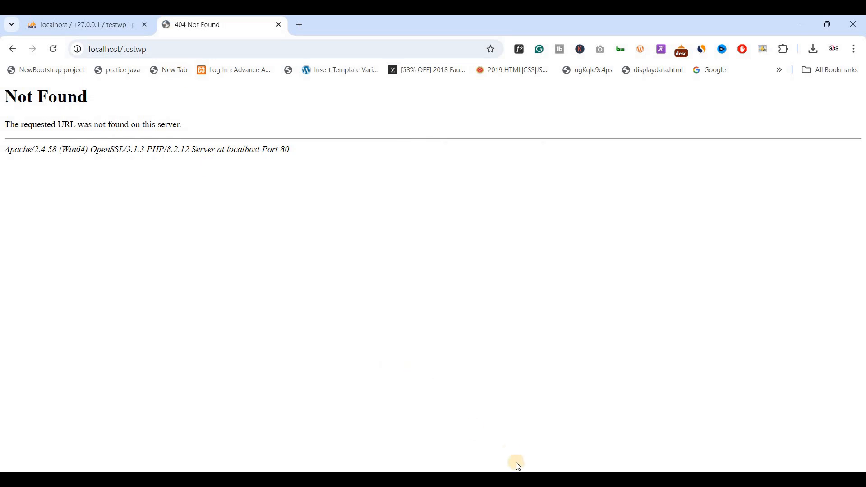
- Check the folder name in Explorer and correct the address to localhost/test-wp
{"action": "left_click", "coordinate": [508, 479]}
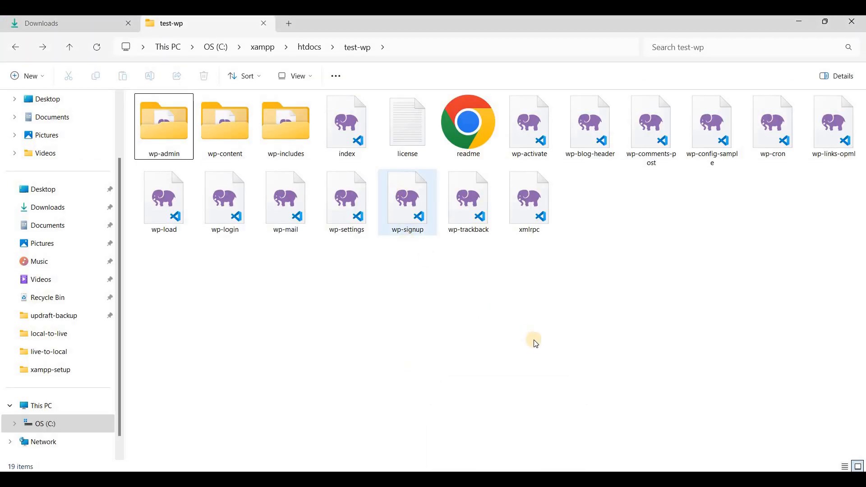
{"action": "key", "text": "alt+Tab"}
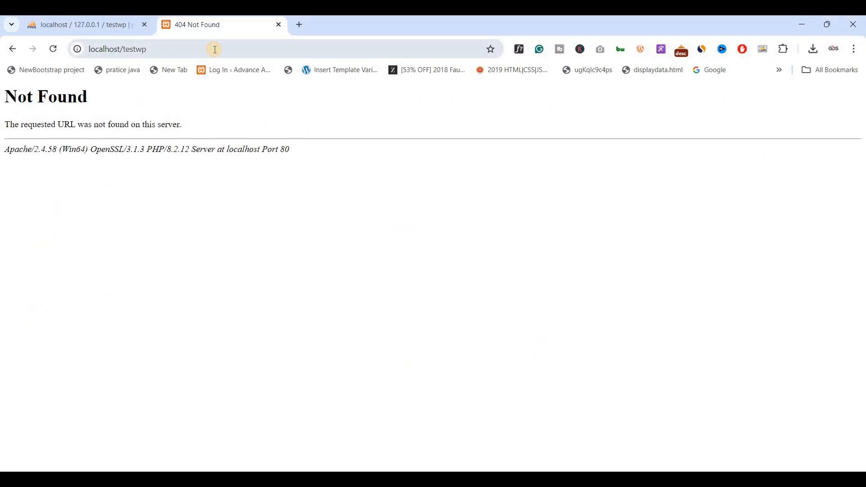
{"action": "left_click", "coordinate": [215, 50]}
{"action": "left_click", "coordinate": [214, 50]}
{"action": "key", "text": "Left"}
{"action": "key", "text": "Left"}
{"action": "type", "text": "-"}
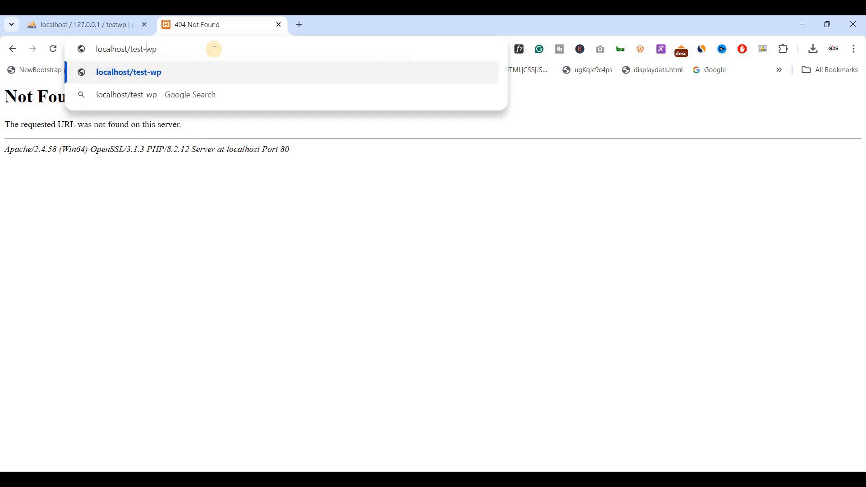
{"action": "key", "text": "Return"}
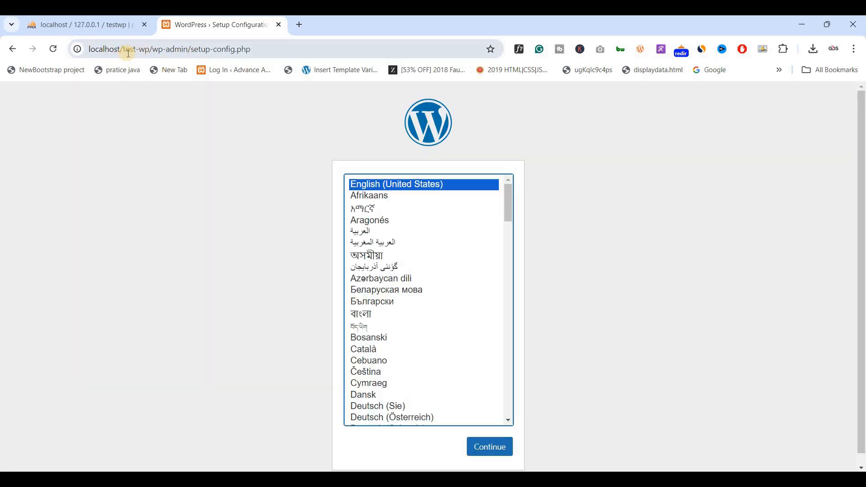
- Continue setup in English (United States), review the database requirements, and proceed with Let's go!
{"action": "scroll", "coordinate": [289, 259], "scroll_direction": "down", "scroll_amount": 1}
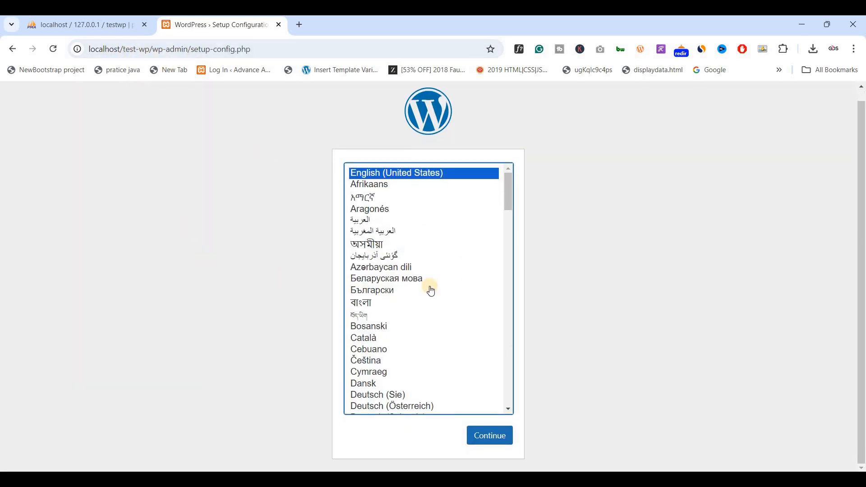
{"action": "left_click", "coordinate": [483, 436]}
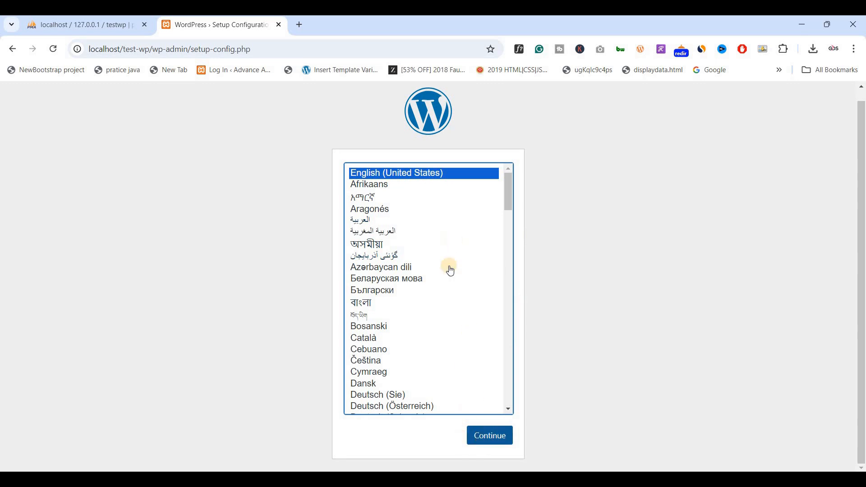
{"action": "left_click", "coordinate": [482, 442]}
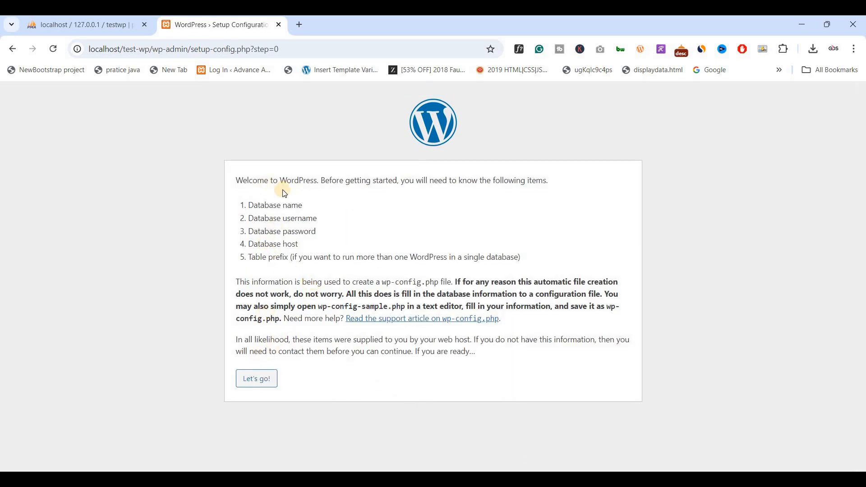
{"action": "left_click_drag", "start_coordinate": [253, 208], "coordinate": [305, 209]}
{"action": "left_click", "coordinate": [293, 238]}
{"action": "double_click", "coordinate": [294, 235]}
{"action": "left_click", "coordinate": [244, 379]}
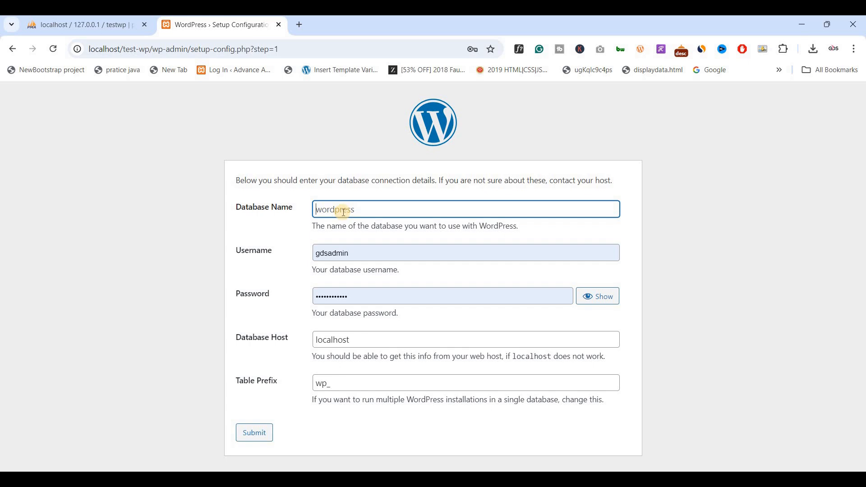
- Enter database name testwp, username root, an empty password, and keep host localhost
{"action": "left_click", "coordinate": [105, 28]}
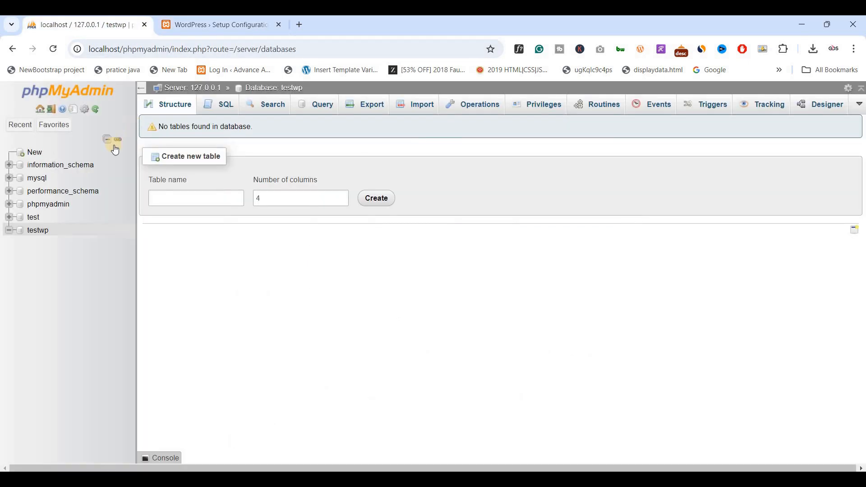
{"action": "left_click", "coordinate": [193, 28]}
{"action": "type", "text": "testwp"}
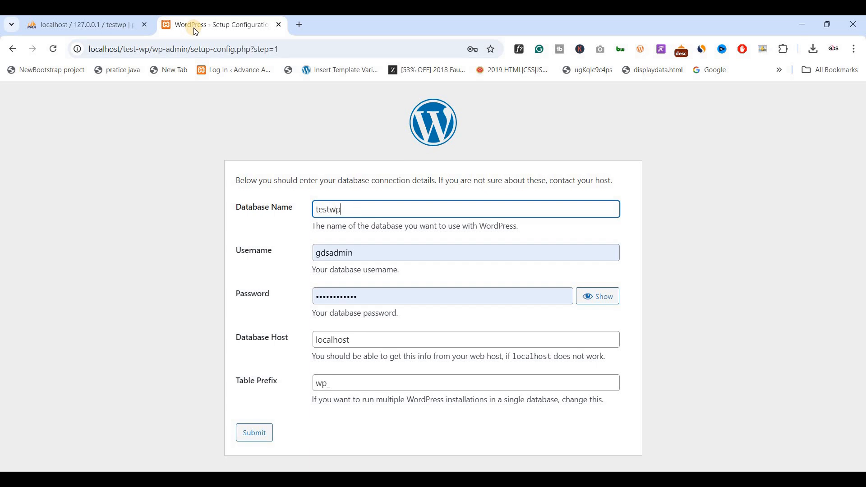
{"action": "key", "text": "Tab"}
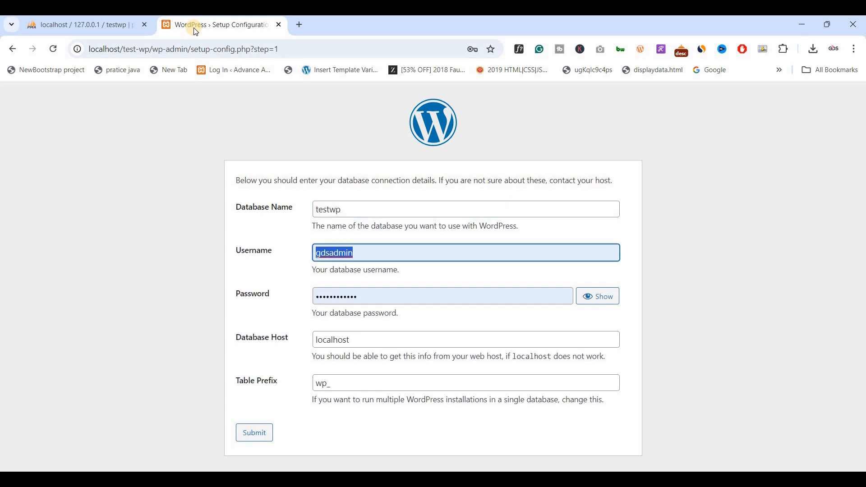
{"action": "type", "text": "root"}
{"action": "key", "text": "Tab"}
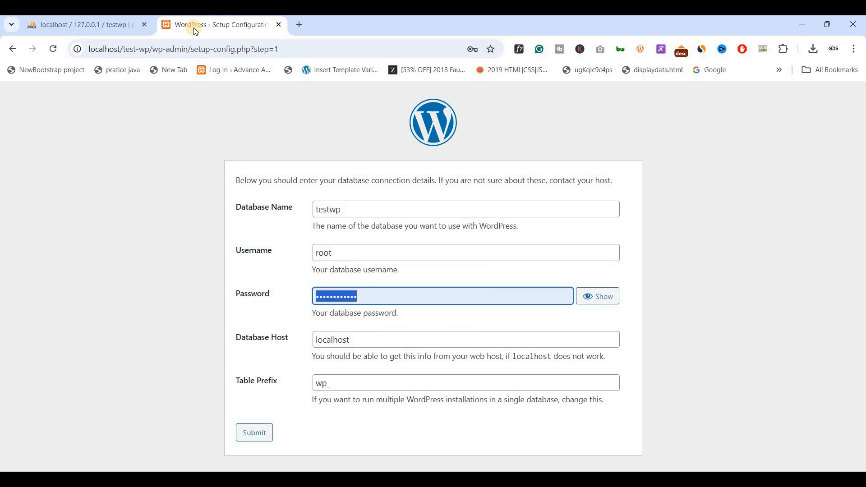
{"action": "key", "text": "BackSpace"}
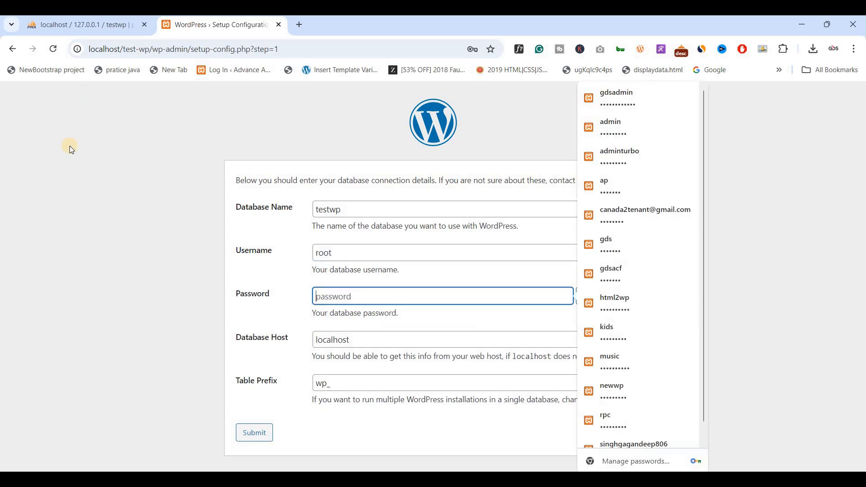
{"action": "left_click", "coordinate": [108, 226]}
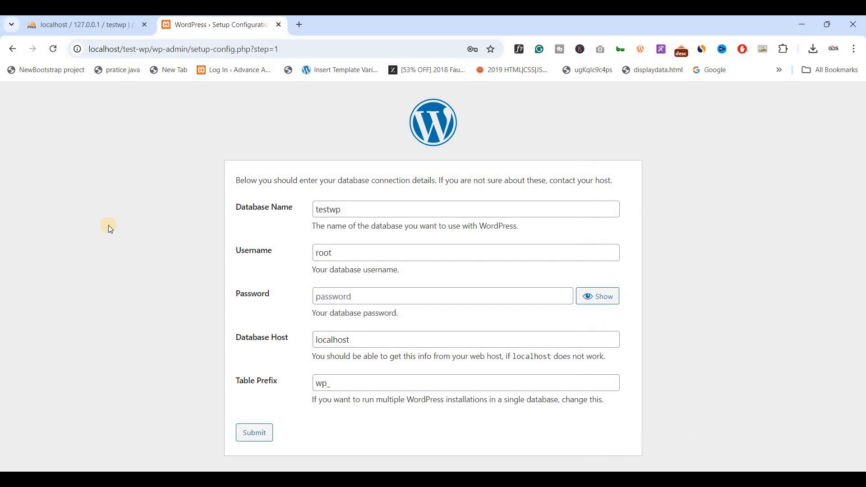
{"action": "left_click", "coordinate": [322, 293]}
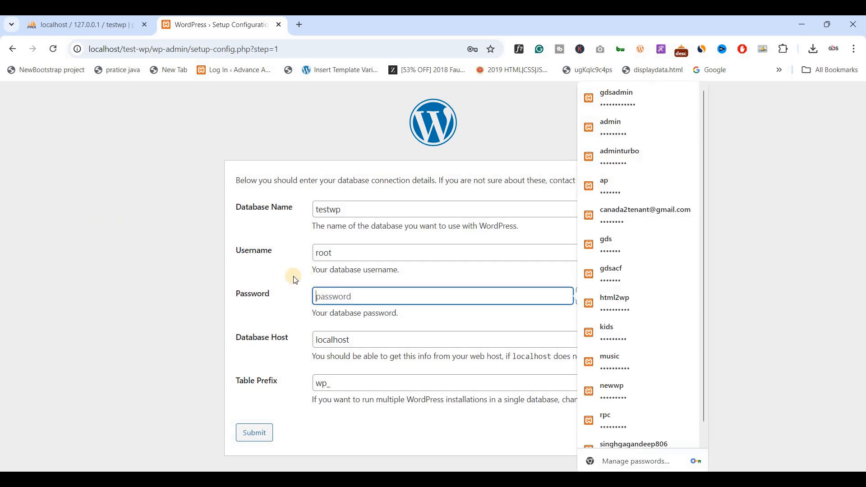
{"action": "left_click", "coordinate": [182, 274]}
{"action": "left_click", "coordinate": [288, 344]}
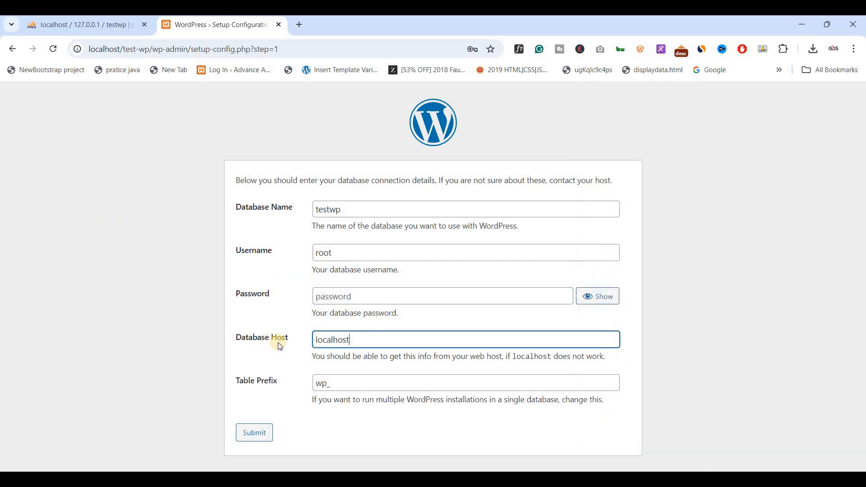
{"action": "left_click", "coordinate": [364, 347]}
- Change the table prefix from wp_ to testwp_ and submit the connection details
{"action": "left_click_drag", "start_coordinate": [284, 386], "coordinate": [210, 378]}
{"action": "left_click", "coordinate": [276, 384]}
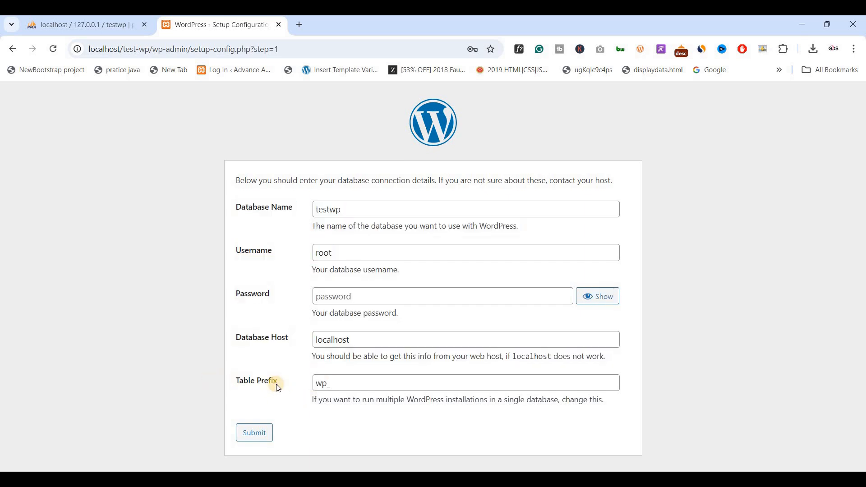
{"action": "left_click", "coordinate": [321, 383]}
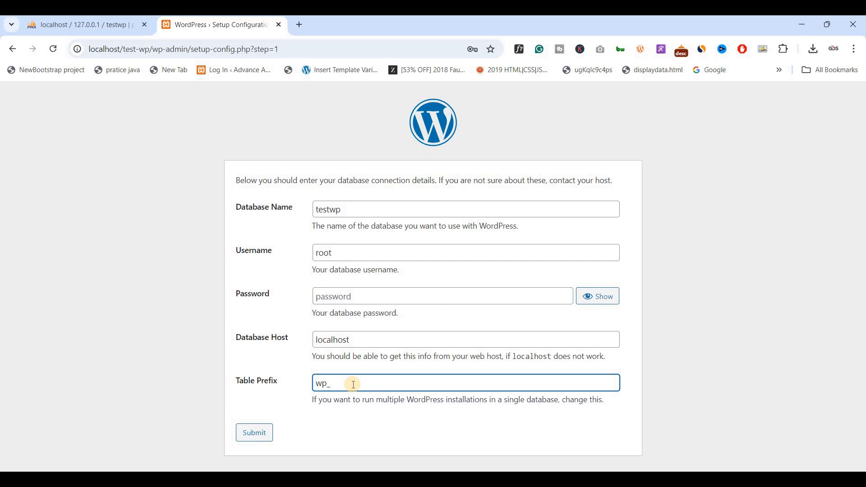
{"action": "double_click", "coordinate": [353, 384]}
{"action": "key", "text": "Left"}
{"action": "key", "text": "shift+Right"}
{"action": "key", "text": "shift+Right"}
{"action": "key", "text": "shift+Right"}
{"action": "key", "text": "shift+Left"}
{"action": "type", "text": "testwp"}
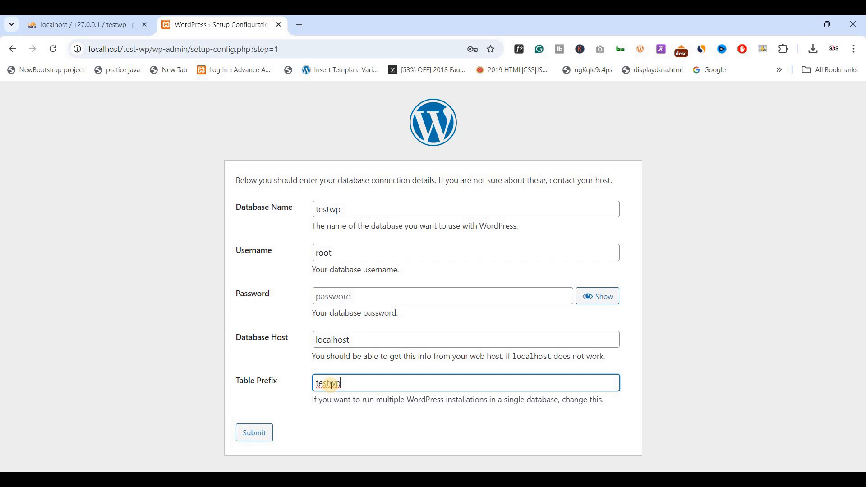
{"action": "left_click", "coordinate": [350, 383]}
{"action": "key", "text": "BackSpace"}
{"action": "type", "text": "_"}
{"action": "left_click", "coordinate": [247, 440]}
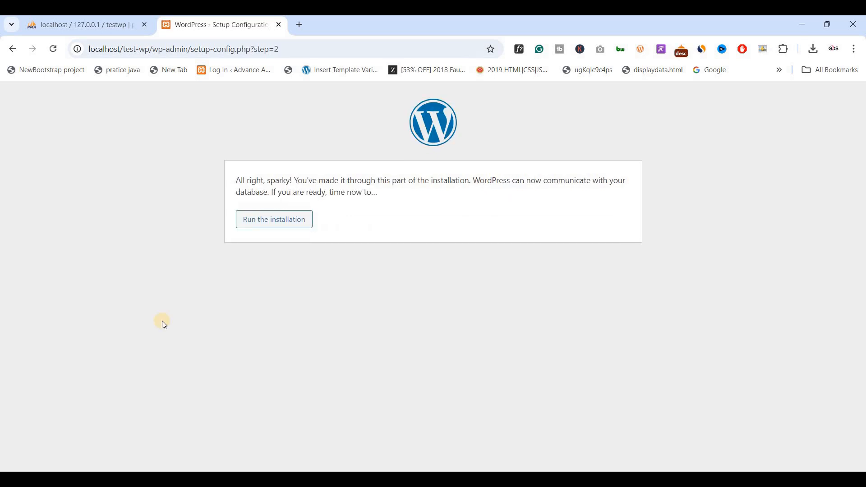
- Run the installation and enter the site title Testwp
{"action": "left_click", "coordinate": [273, 230]}
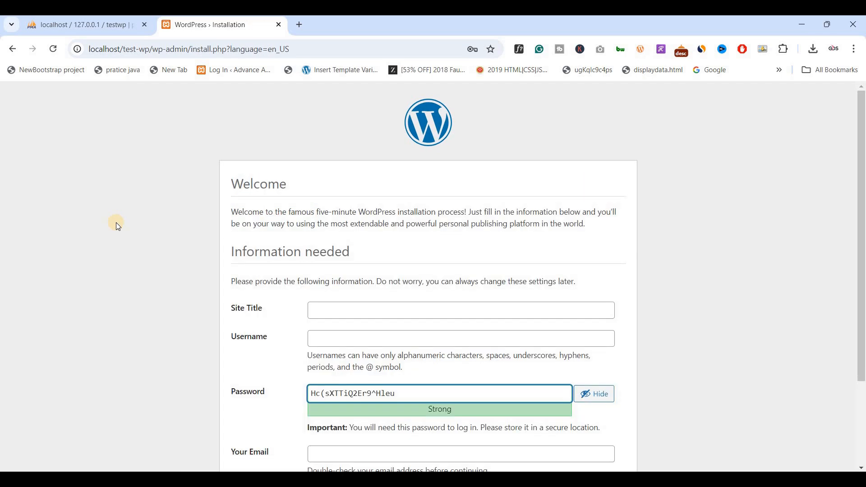
{"action": "scroll", "coordinate": [158, 256], "scroll_direction": "down", "scroll_amount": 1}
{"action": "scroll", "coordinate": [159, 255], "scroll_direction": "down", "scroll_amount": 1}
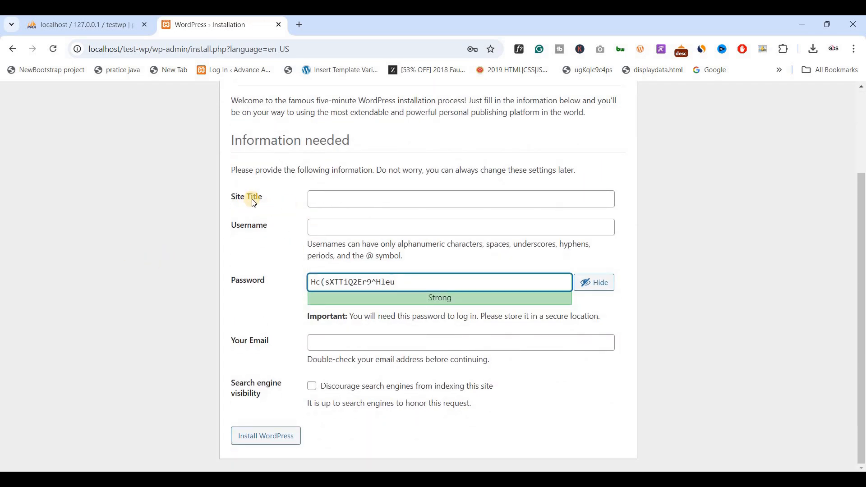
{"action": "left_click", "coordinate": [320, 199]}
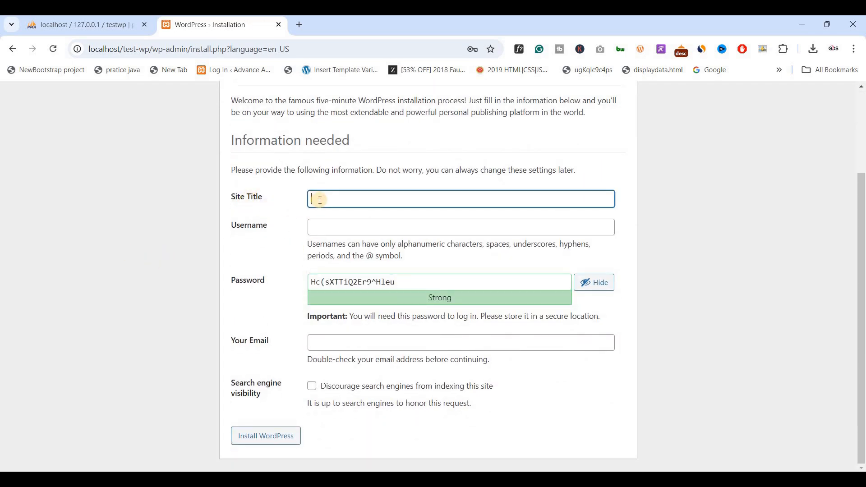
{"action": "type", "text": "Testwp"}
- Fill in the admin username, password and email, discourage search engines, and install WordPress
{"action": "left_click", "coordinate": [338, 231]}
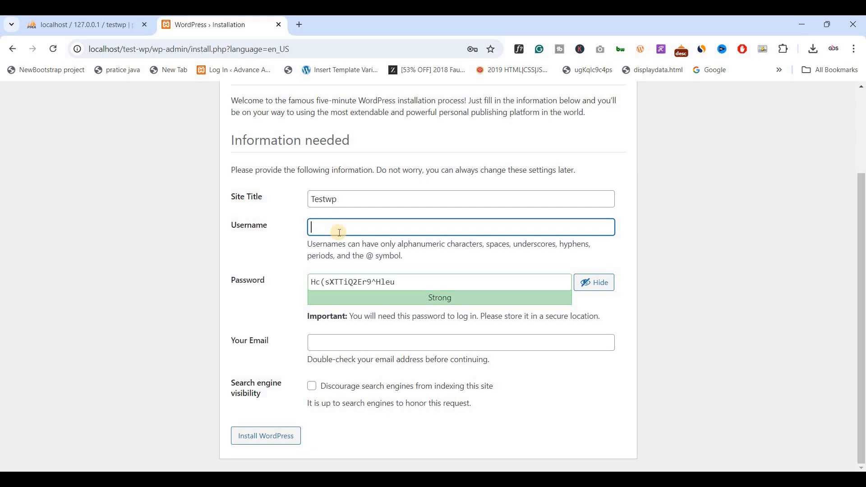
{"action": "type", "text": "test"}
{"action": "key", "text": "Tab"}
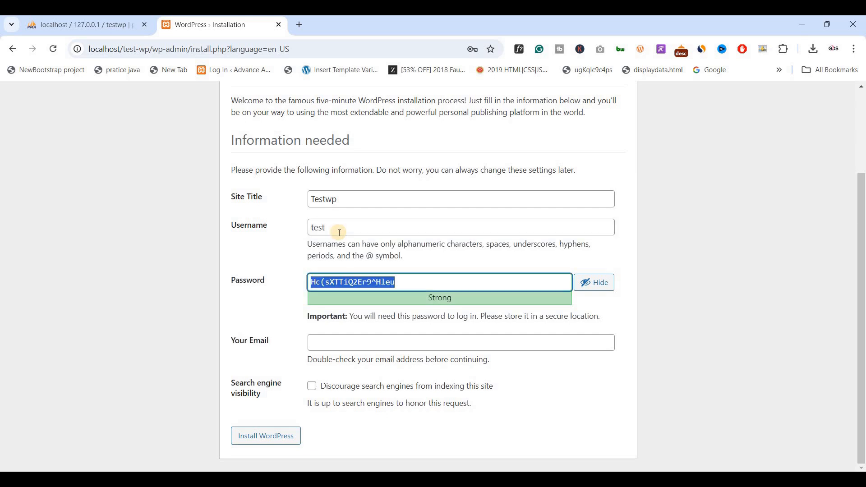
{"action": "type", "text": "Test@"}
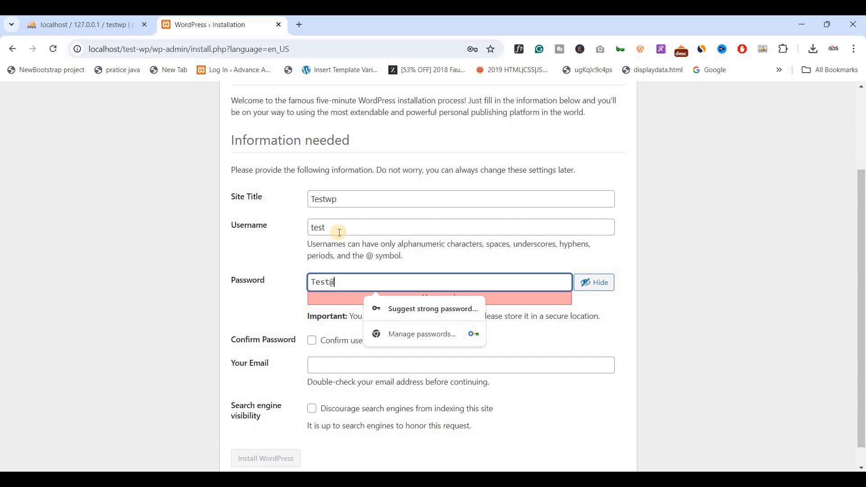
{"action": "type", "text": "12345!"}
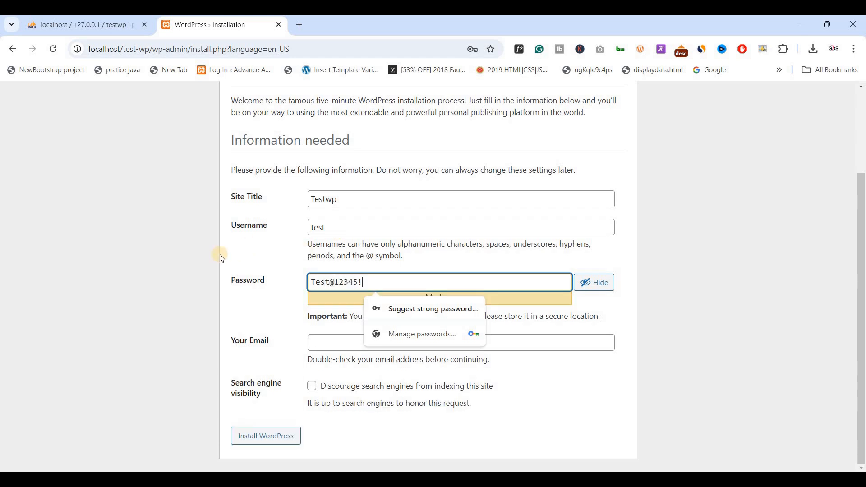
{"action": "left_click", "coordinate": [376, 282]}
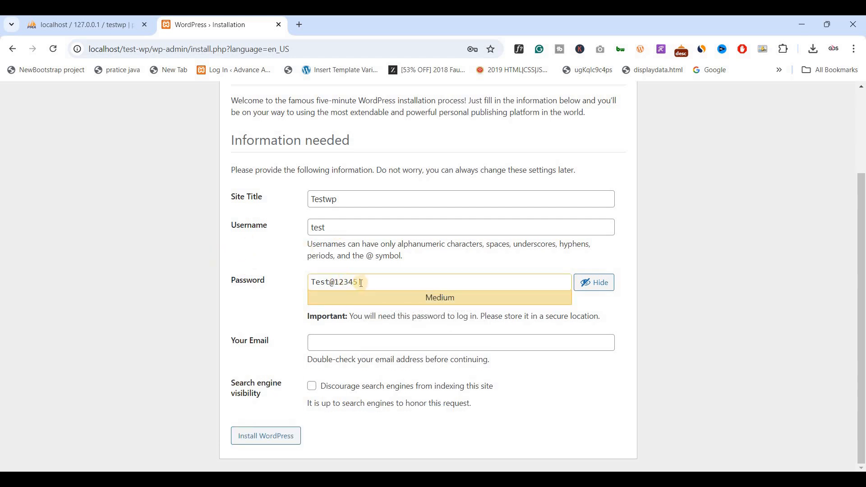
{"action": "left_click", "coordinate": [316, 344]}
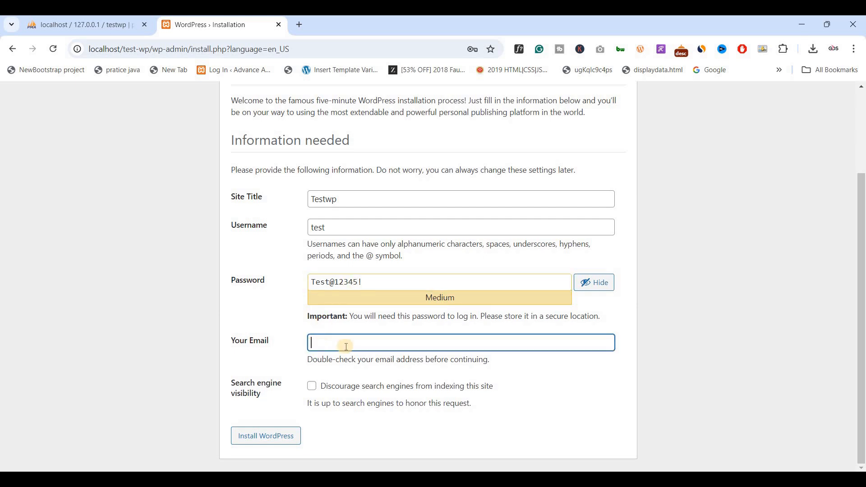
{"action": "type", "text": "test@gmail,"}
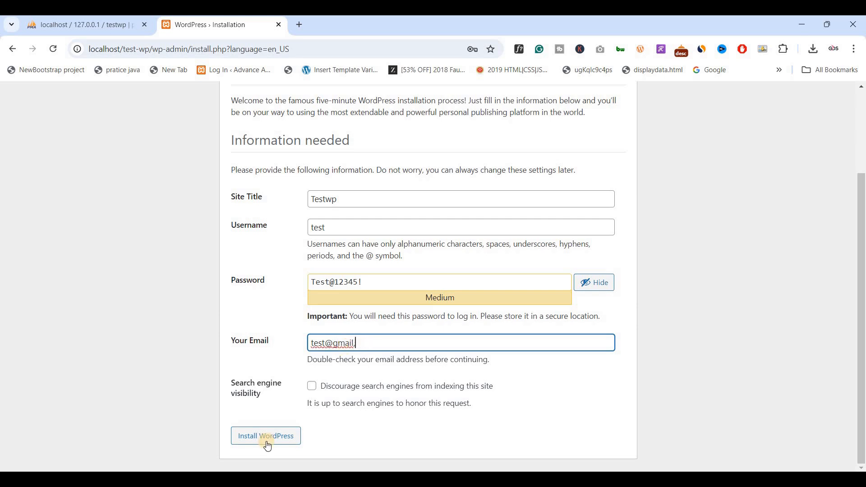
{"action": "key", "text": "BackSpace"}
{"action": "key", "text": "BackSpace"}
{"action": "key", "text": "BackSpace"}
{"action": "key", "text": "BackSpace"}
{"action": "type", "text": "ail.com"}
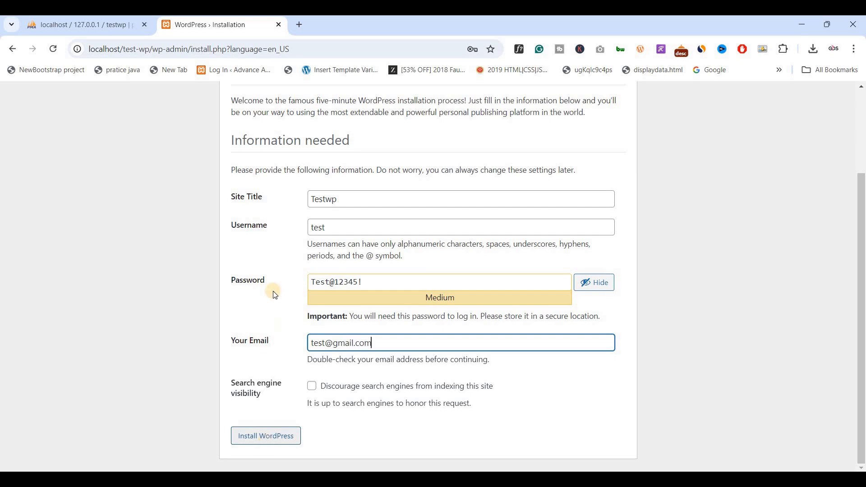
{"action": "left_click", "coordinate": [309, 386]}
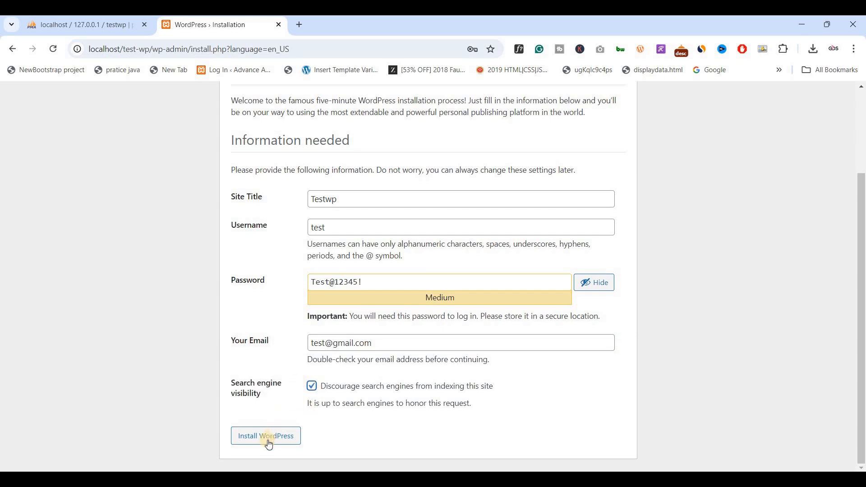
{"action": "left_click", "coordinate": [239, 438]}
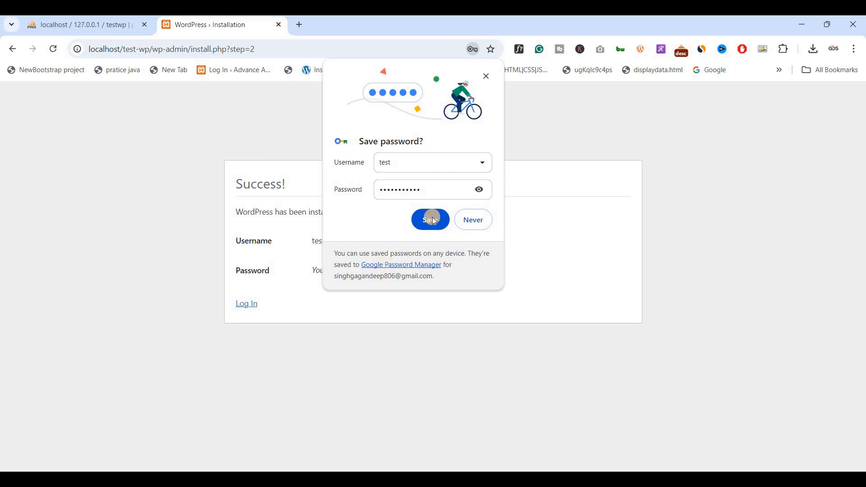
- Save the login in Chrome, then log in with the autofilled admin credentials
{"action": "left_click", "coordinate": [273, 275]}
{"action": "left_click", "coordinate": [247, 305]}
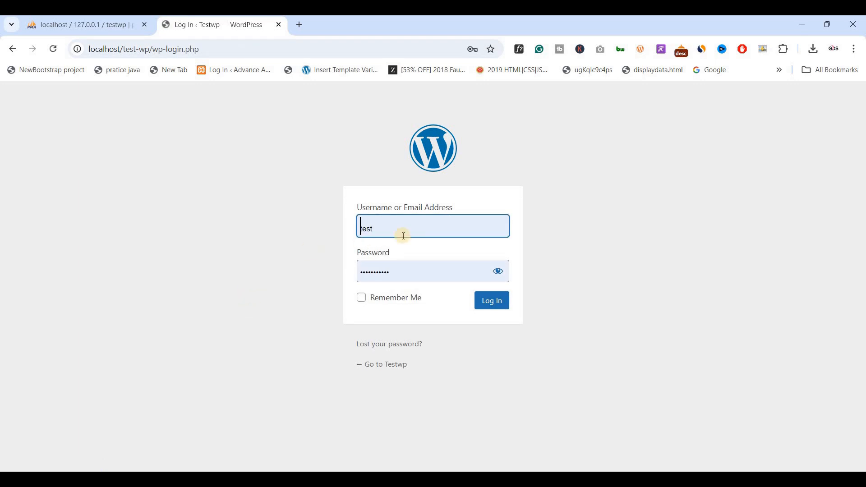
{"action": "left_click", "coordinate": [484, 309]}
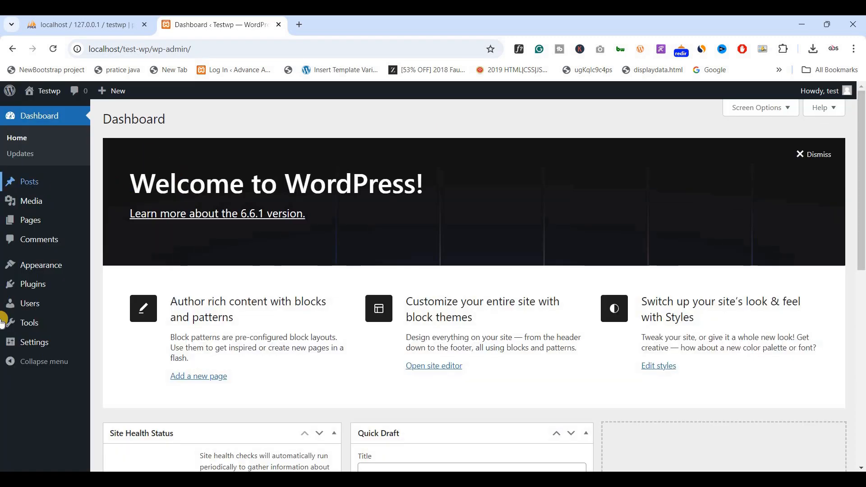
- Navigate through Appearance and Plugins to the Add Themes page's Popular listing
{"action": "scroll", "coordinate": [29, 271], "scroll_direction": "down", "scroll_amount": 3}
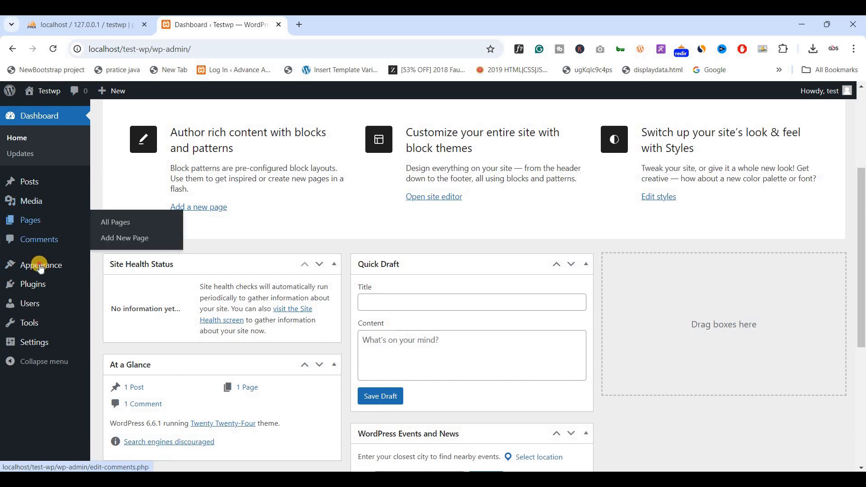
{"action": "left_click", "coordinate": [40, 269]}
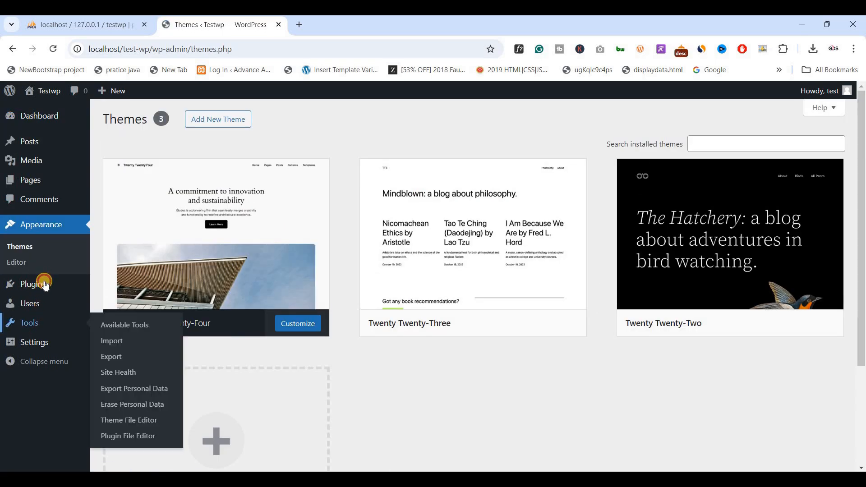
{"action": "left_click", "coordinate": [44, 284]}
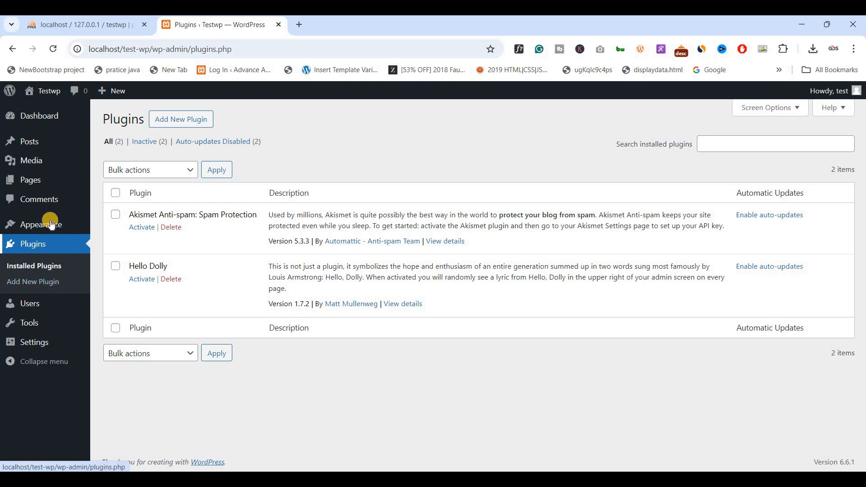
{"action": "left_click", "coordinate": [109, 228]}
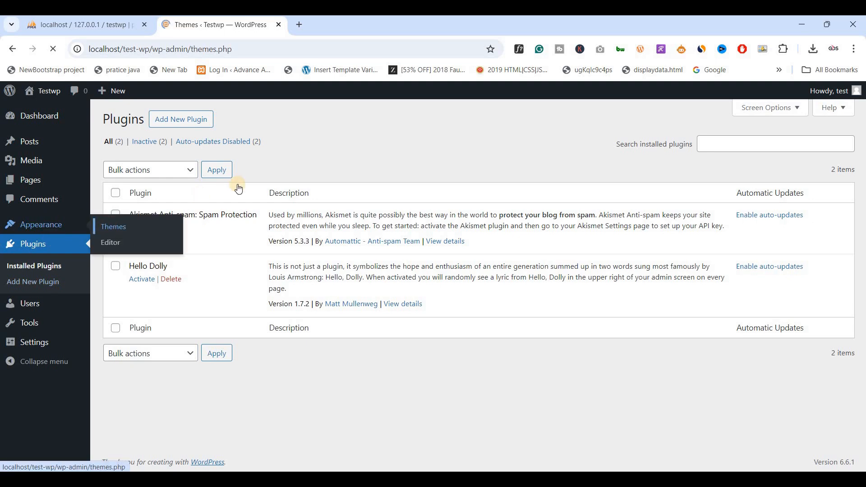
{"action": "mouse_move", "coordinate": [187, 168]}
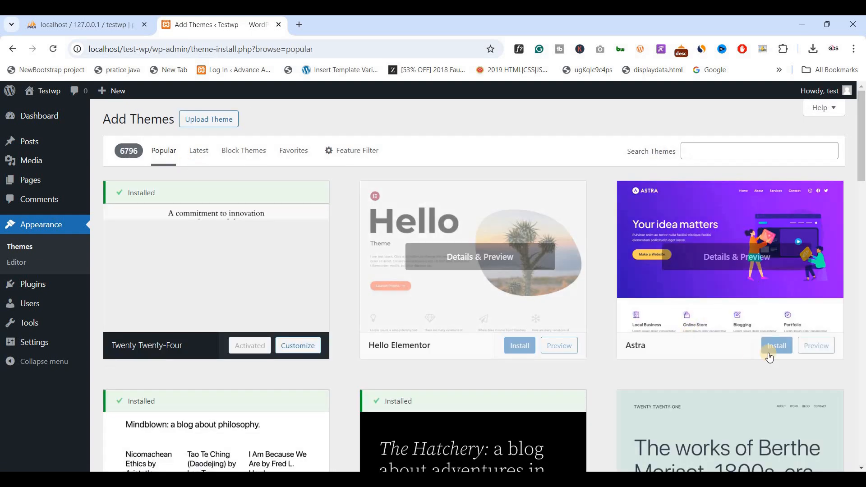
- Start installing Astra, leave for the Installed Plugins page, and activate Hello Dolly
{"action": "left_click", "coordinate": [769, 353]}
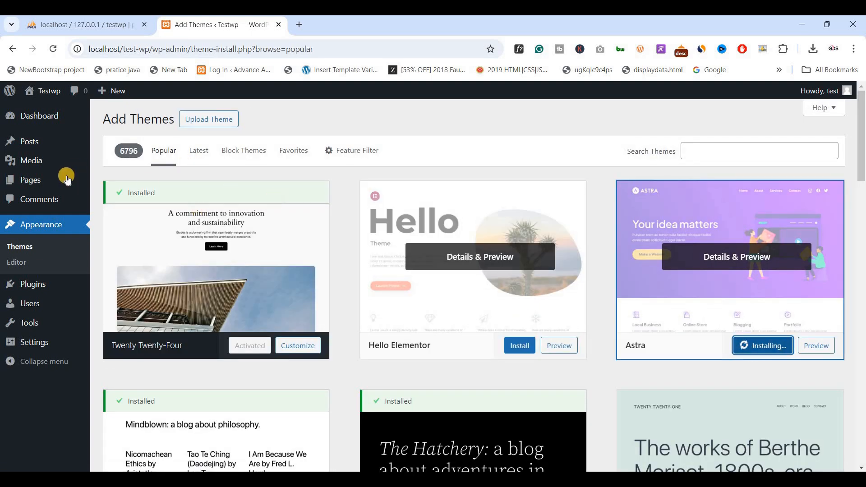
{"action": "left_click", "coordinate": [24, 285]}
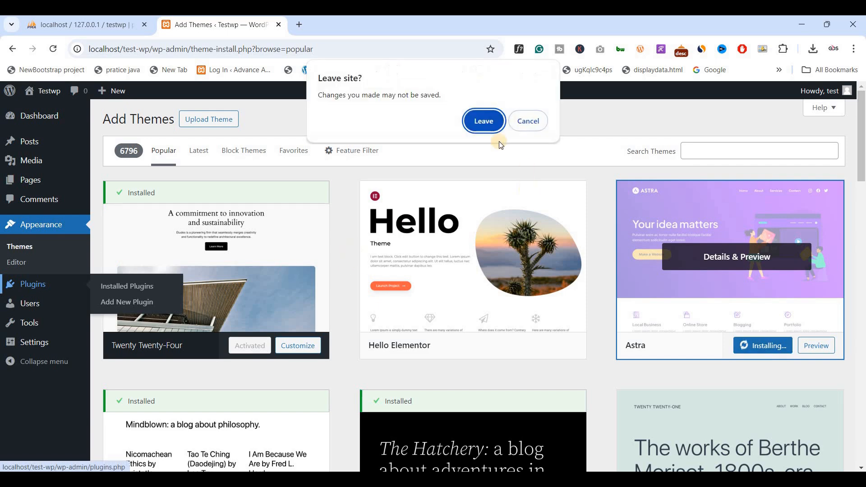
{"action": "left_click", "coordinate": [491, 125]}
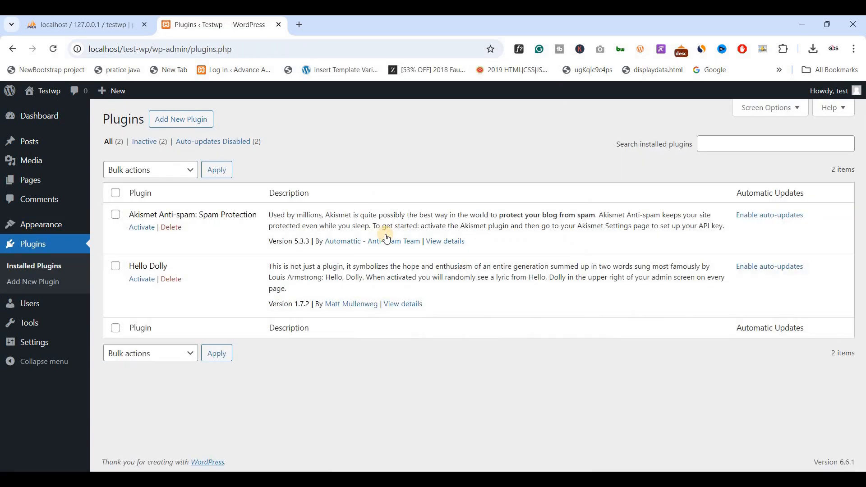
{"action": "left_click", "coordinate": [136, 279]}
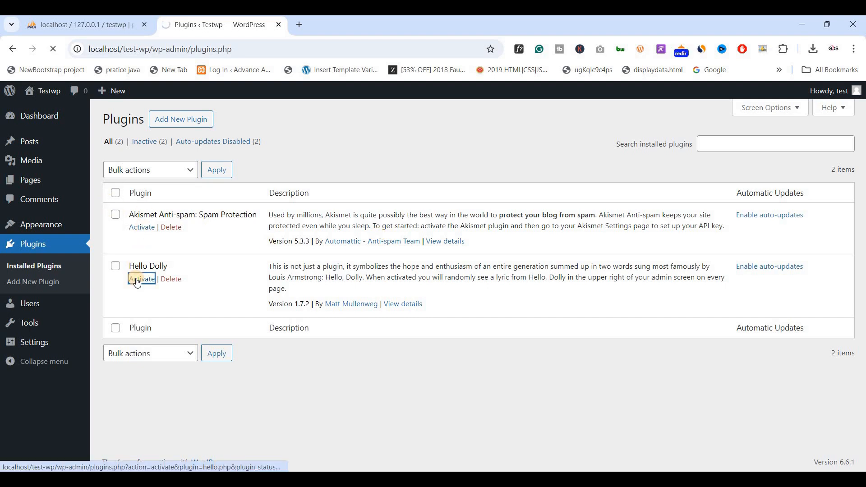